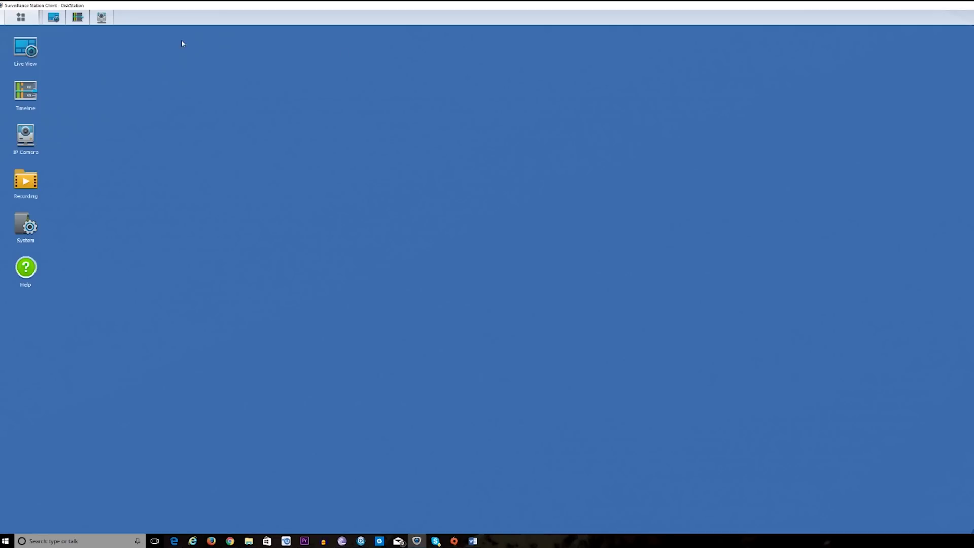
Open the camera's Live View, close the duplicate window and centre the remaining one
double_click(27, 52)
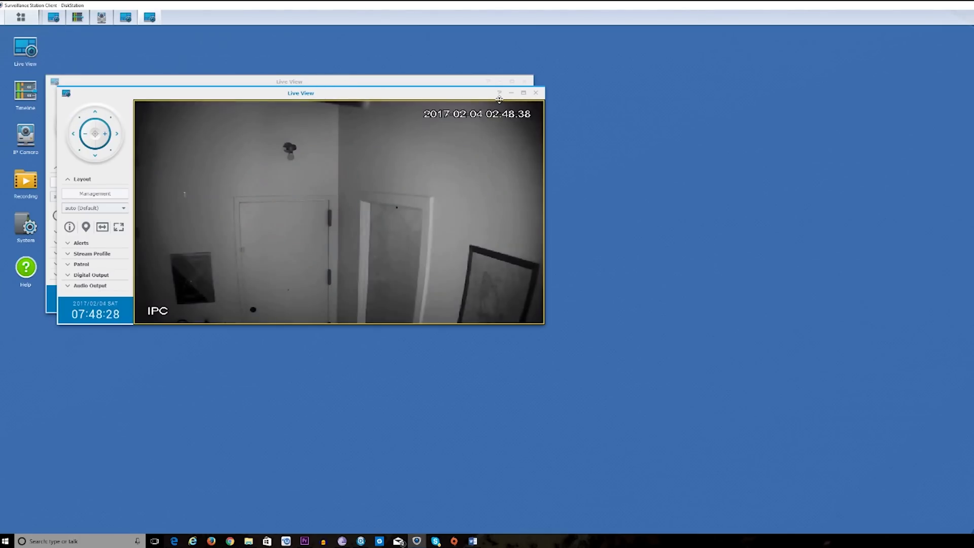
click(525, 82)
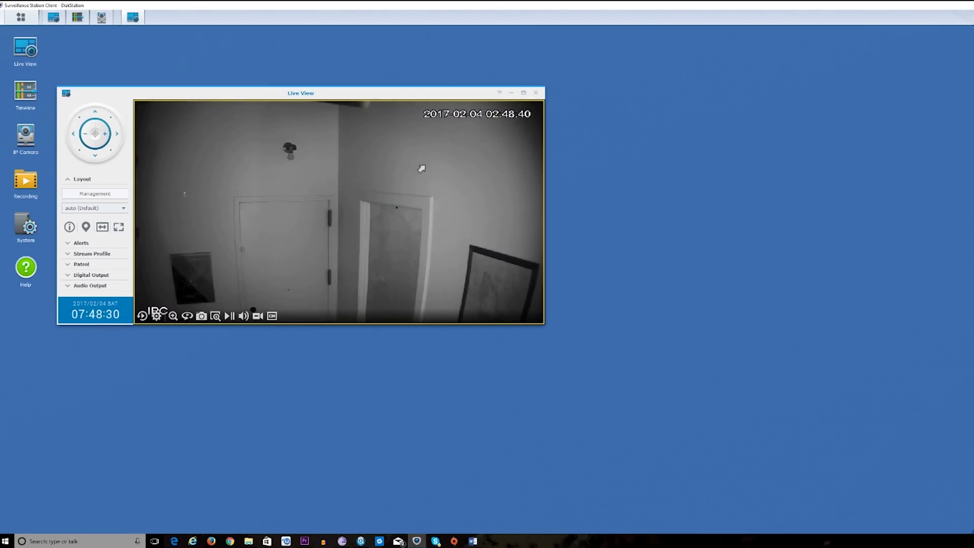
drag(397, 93, 685, 133)
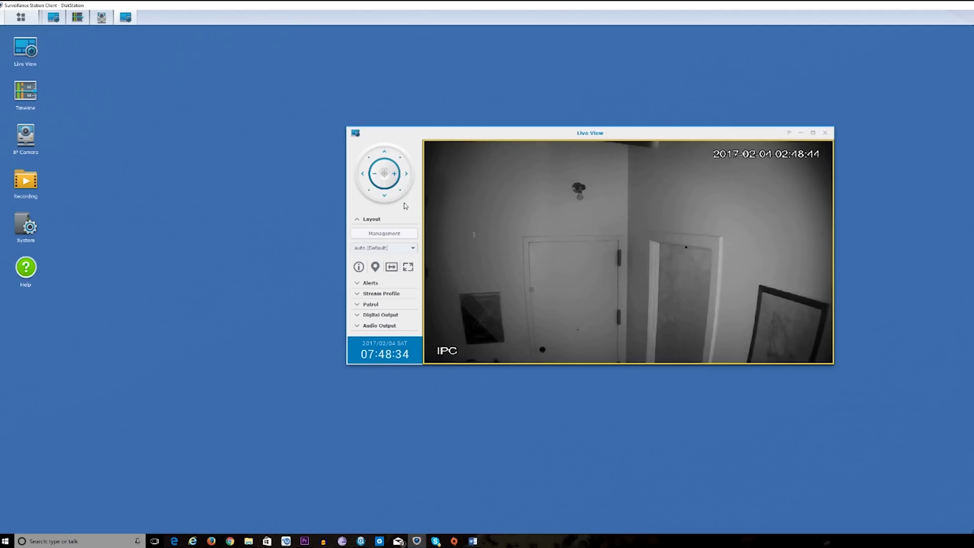
Pan the camera right and left, zoom in and out, and tilt up then back down to the doors
click(404, 176)
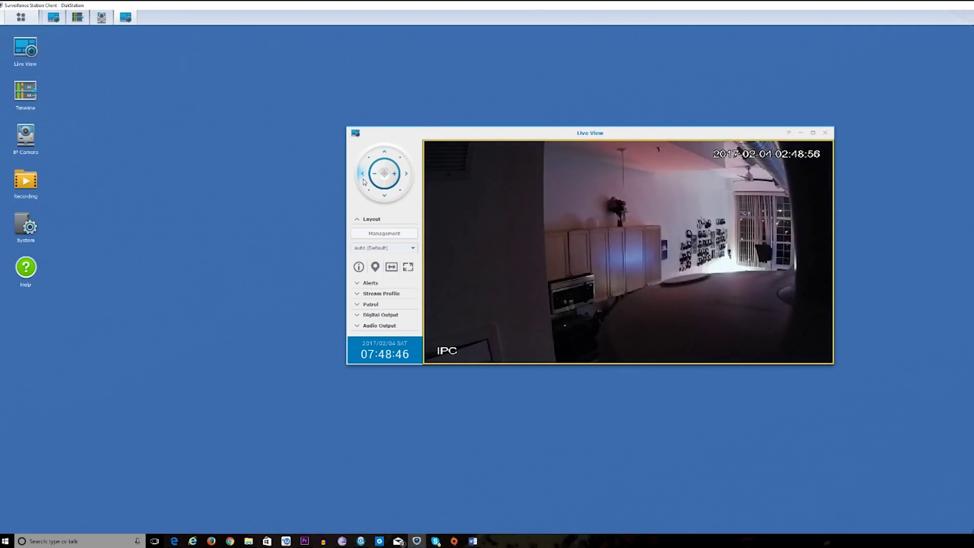
click(362, 175)
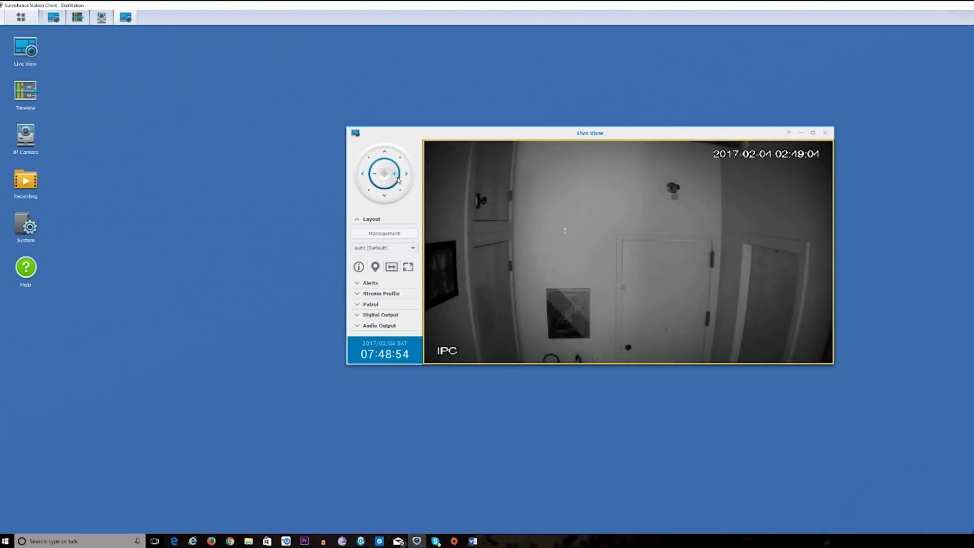
click(398, 180)
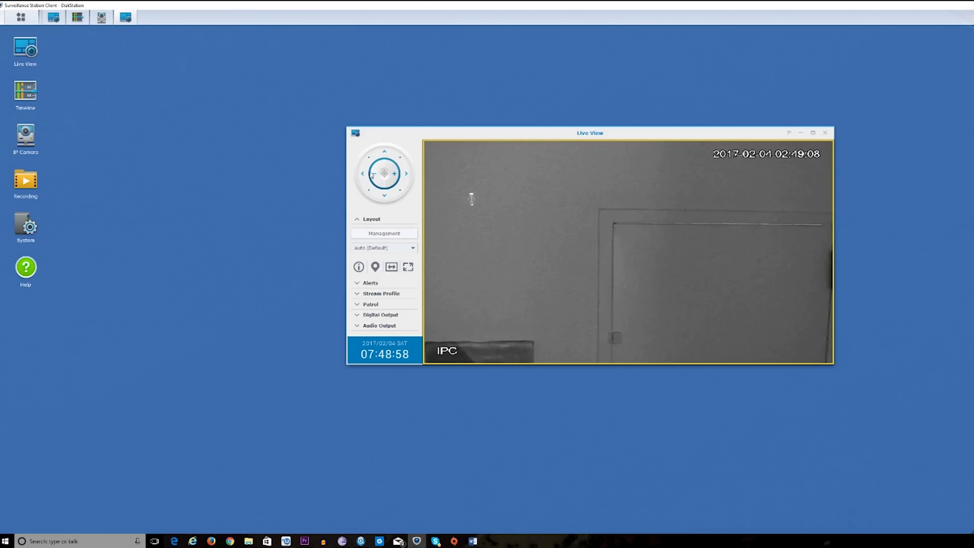
click(373, 174)
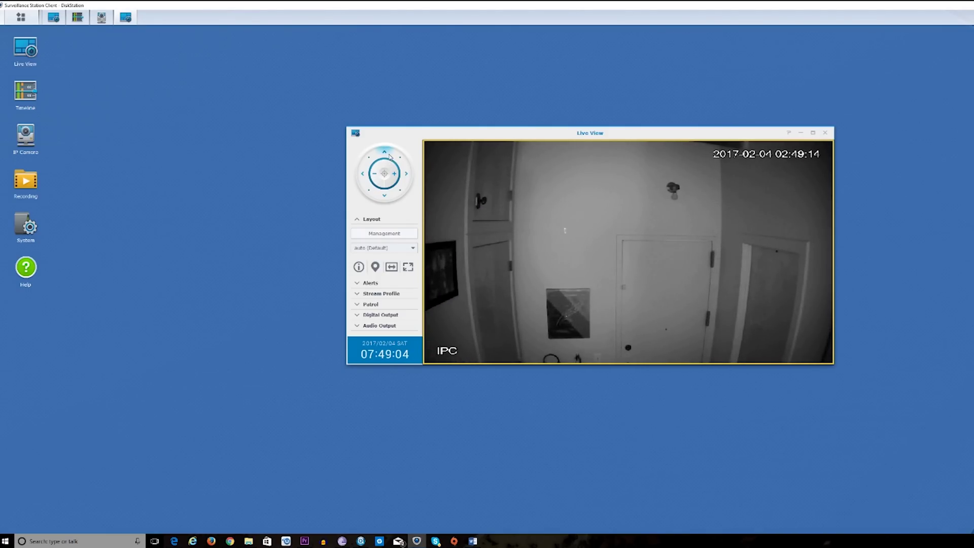
click(387, 153)
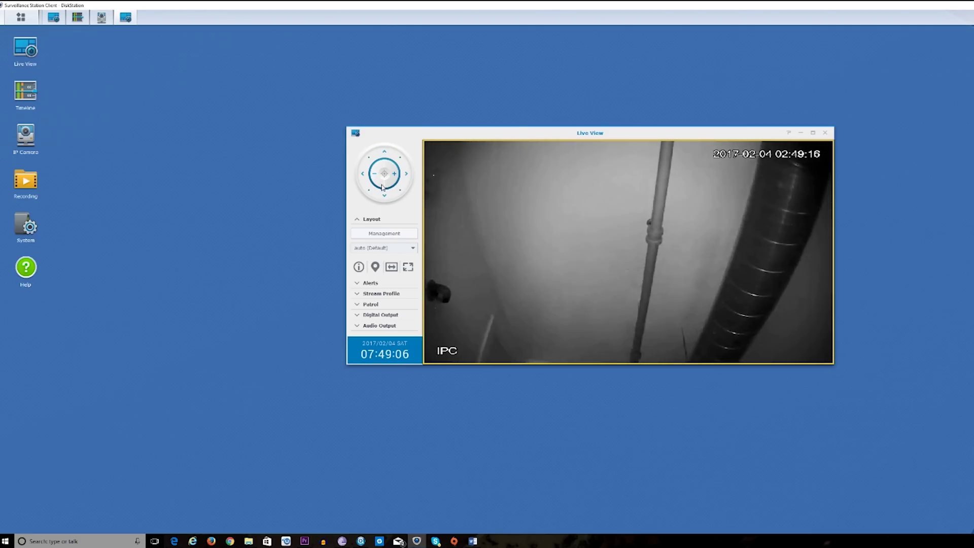
click(386, 196)
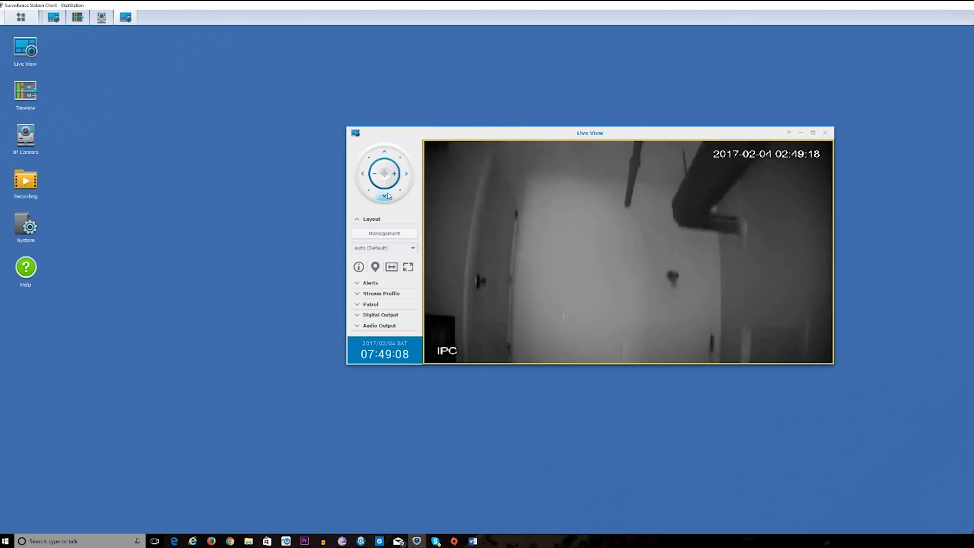
click(369, 223)
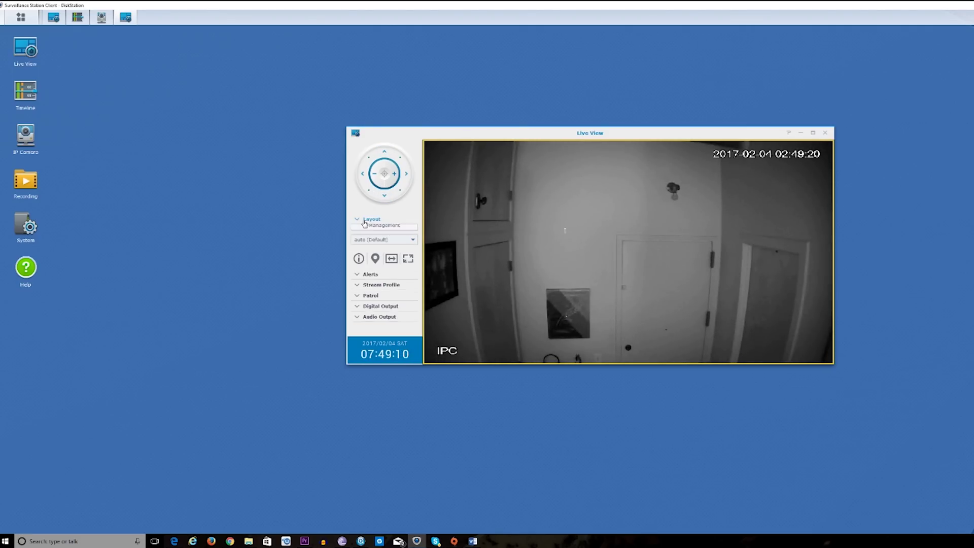
Reveal the Audio Output Microphone options, then minimize the Live View window
click(366, 221)
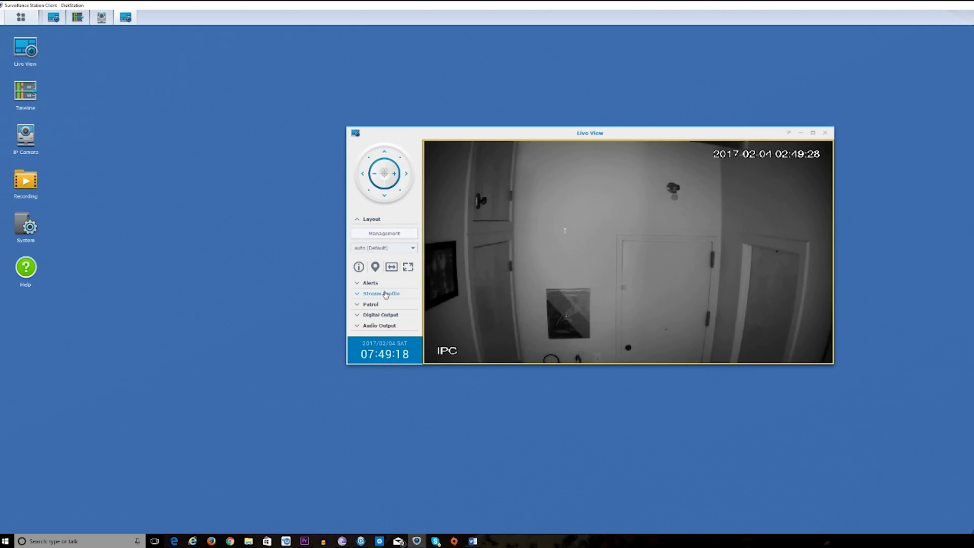
click(359, 326)
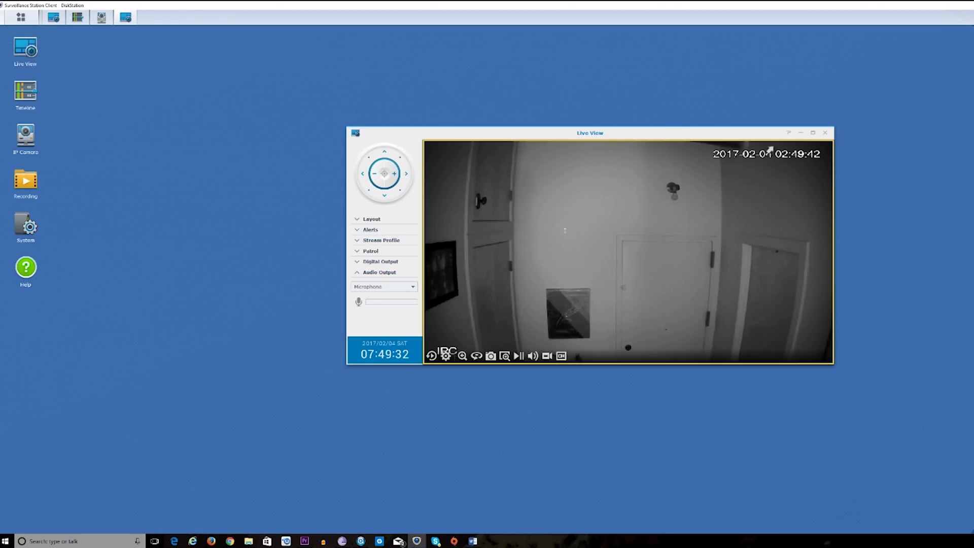
click(801, 133)
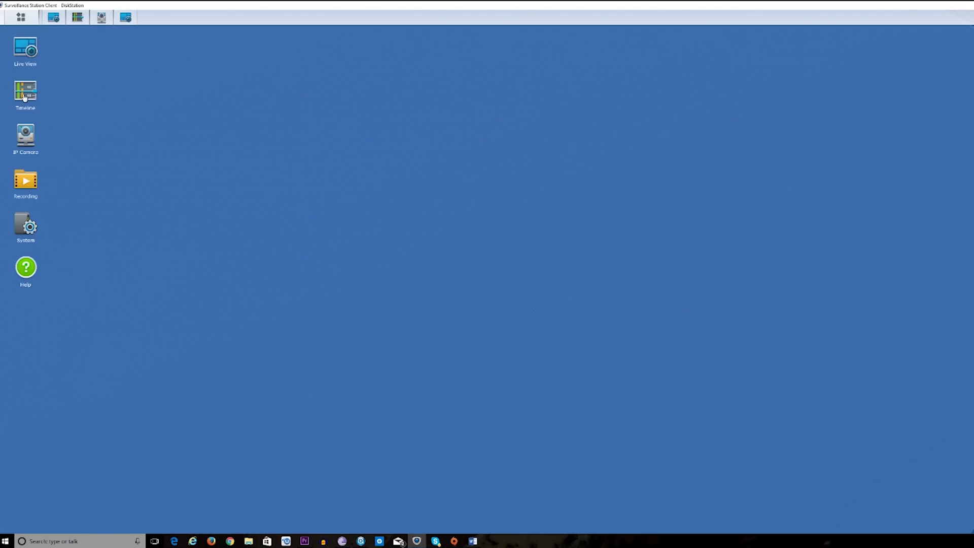
Open the Timeline window, closing the duplicate and moving it right
click(24, 97)
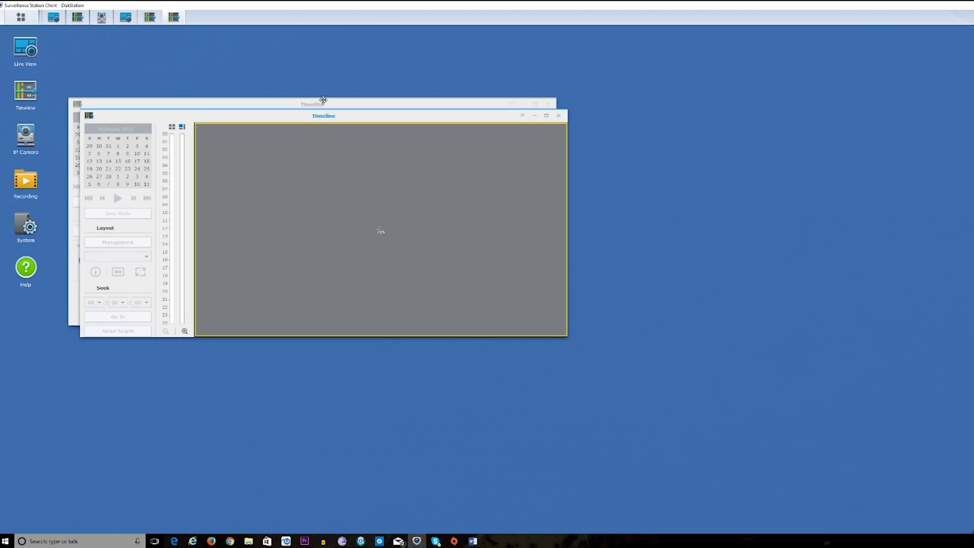
click(548, 105)
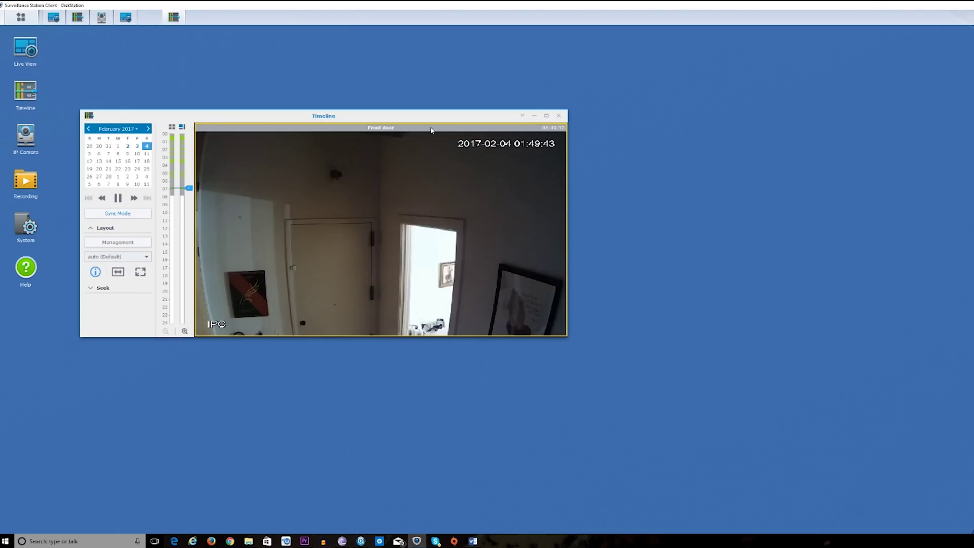
drag(429, 117, 525, 117)
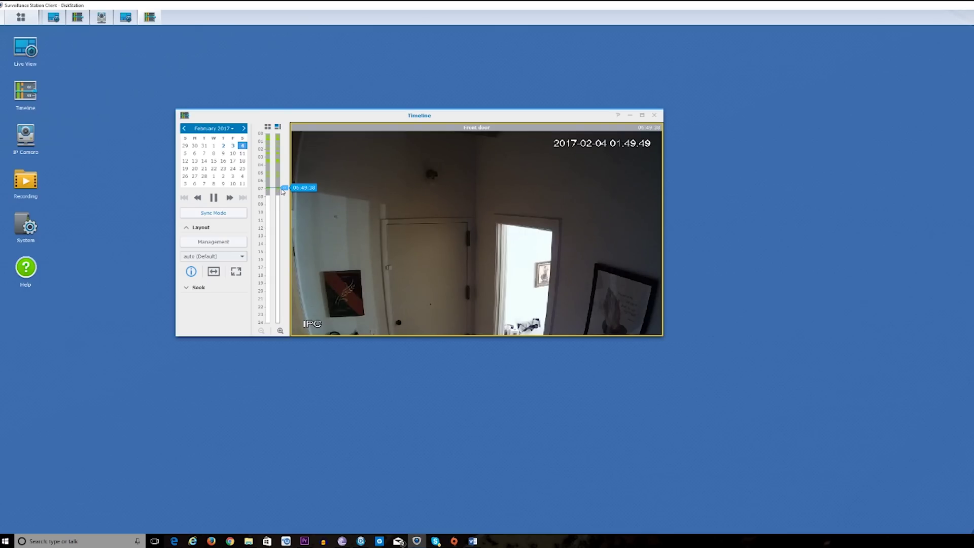
Scrub the Front door playhead back to around 03:31, 03:39 and 01:55
mouse_move(285, 190)
mouse_down()
mouse_move(285, 162)
mouse_move(285, 189)
mouse_up()
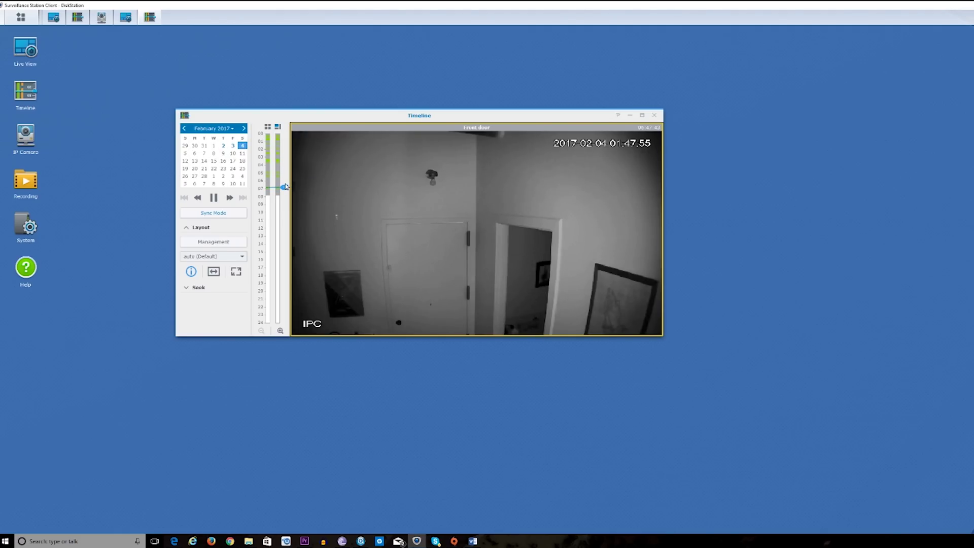
drag(285, 187, 292, 165)
drag(286, 162, 285, 140)
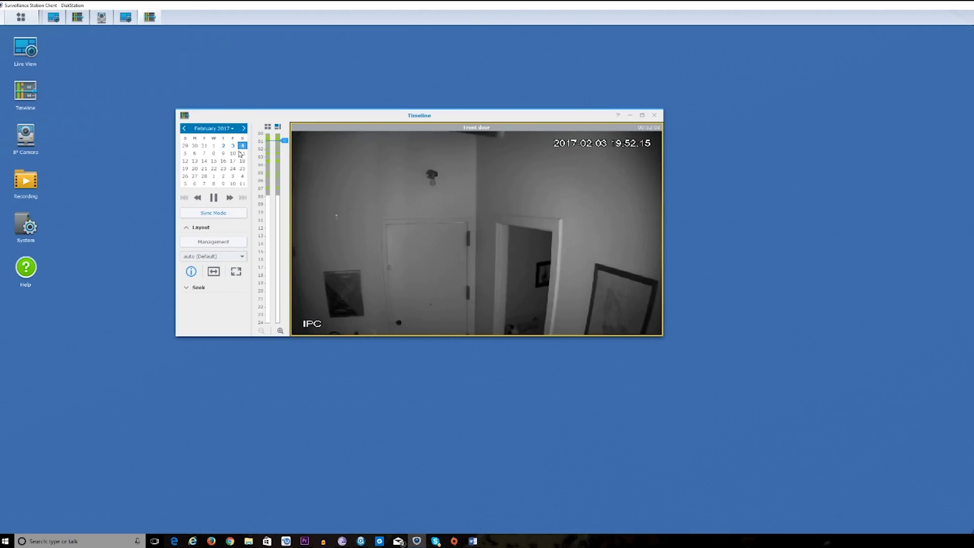
Select February 3 and jump Front door playback through 16:23, 14:27, 13:00 to 07:42
click(233, 145)
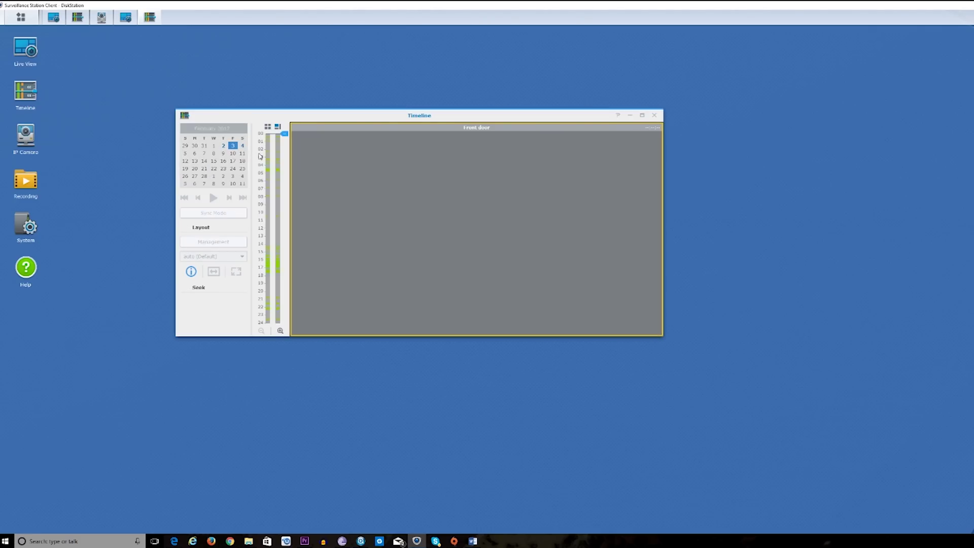
drag(284, 134, 282, 265)
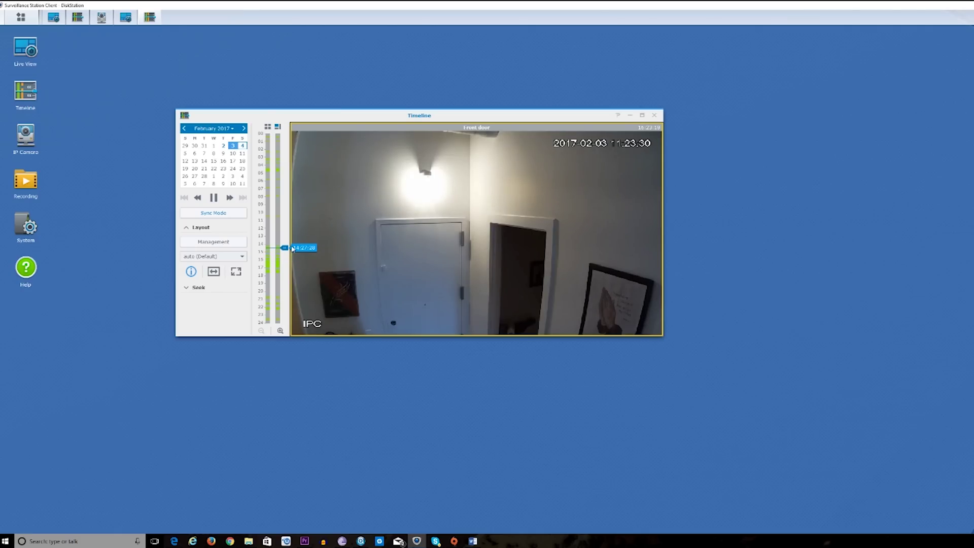
click(293, 248)
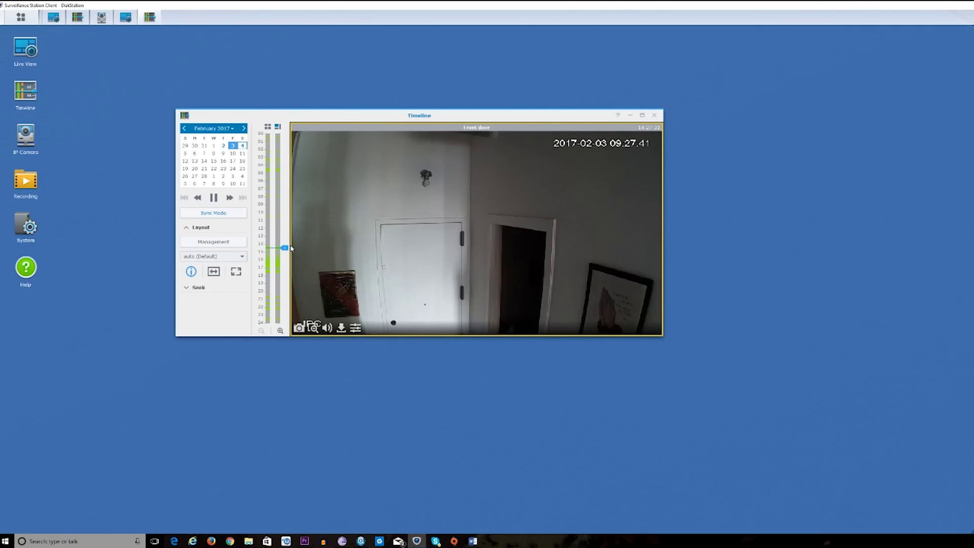
click(287, 237)
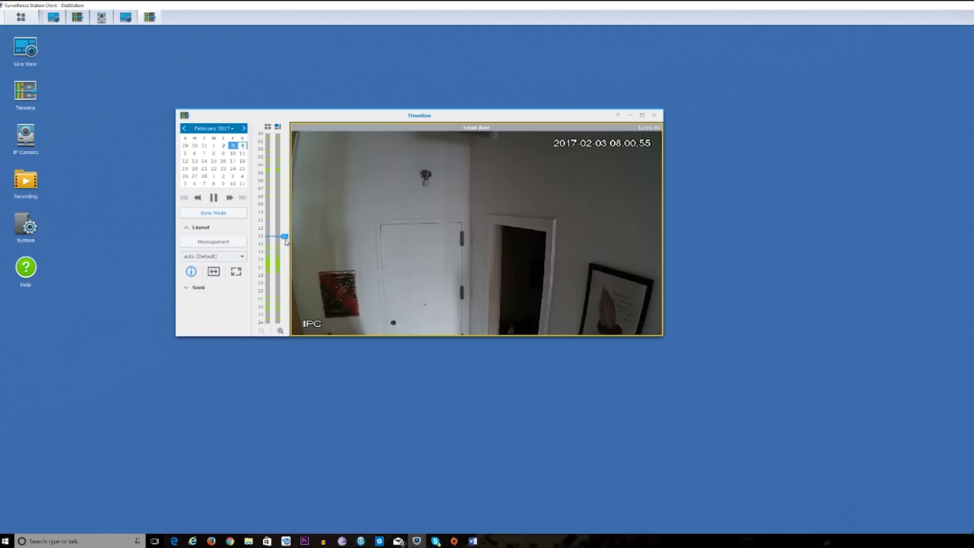
click(283, 194)
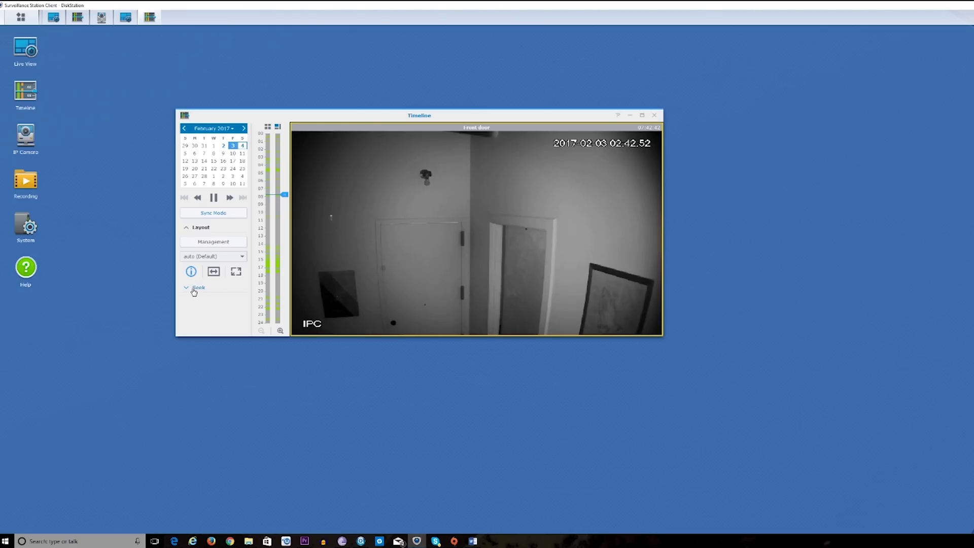
click(195, 287)
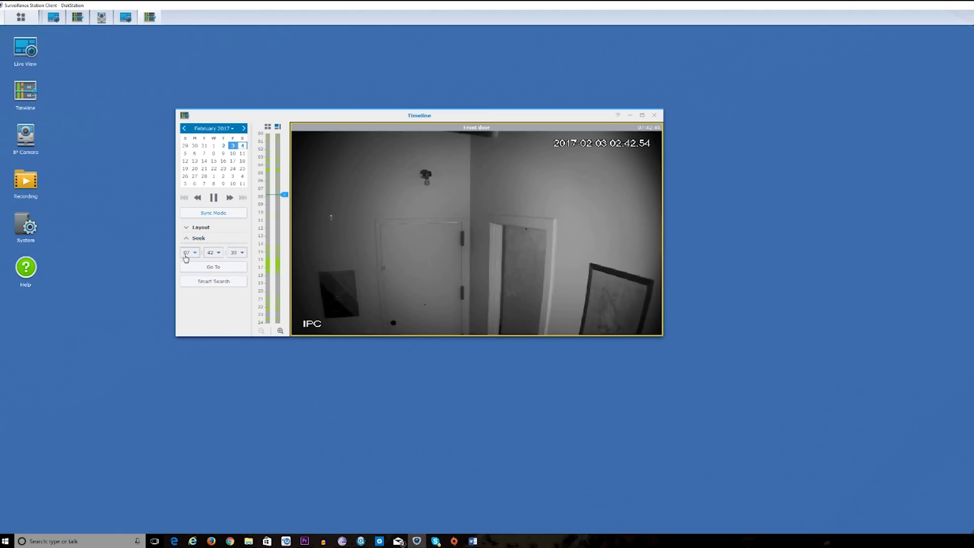
Review Smart Search sensitivity levels keeping Medium, then close Smart Search and the Timeline
click(213, 282)
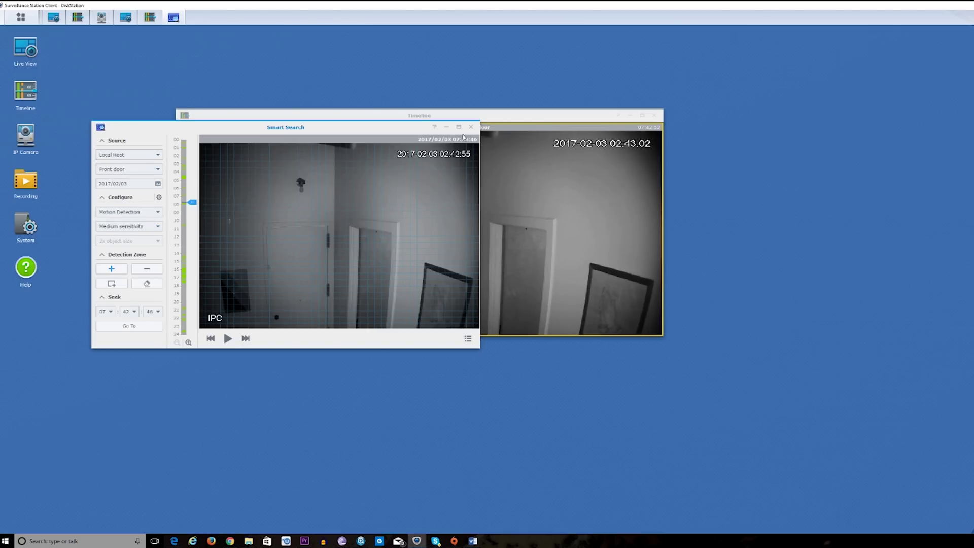
click(158, 228)
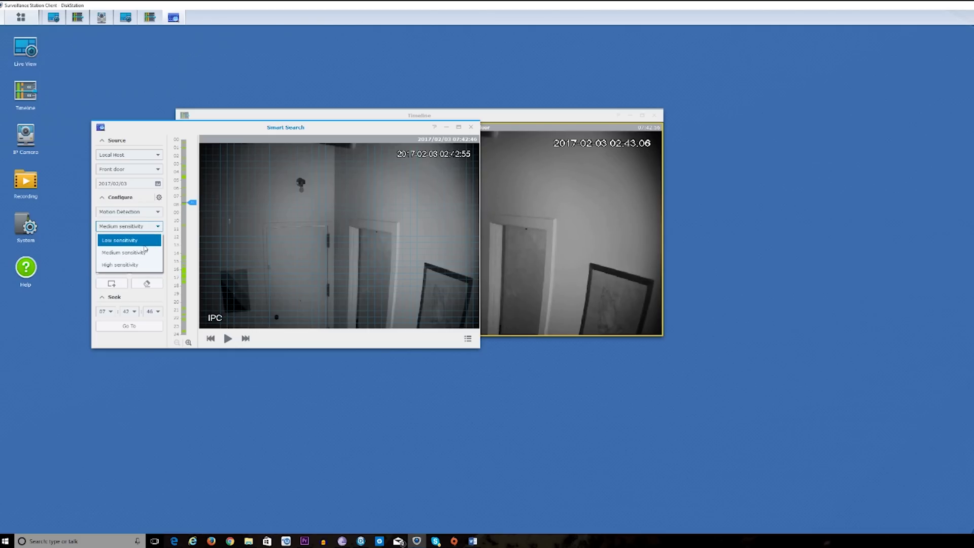
click(145, 250)
click(470, 127)
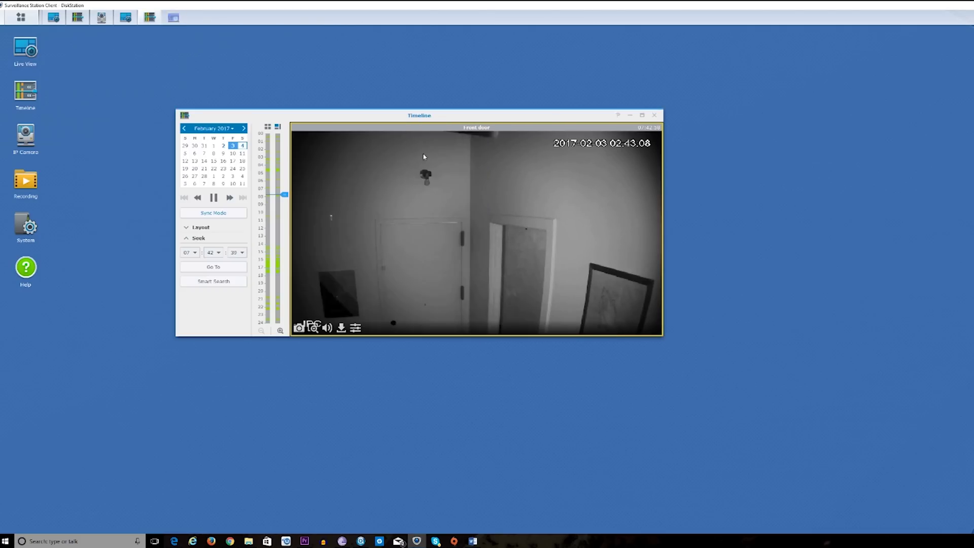
click(654, 116)
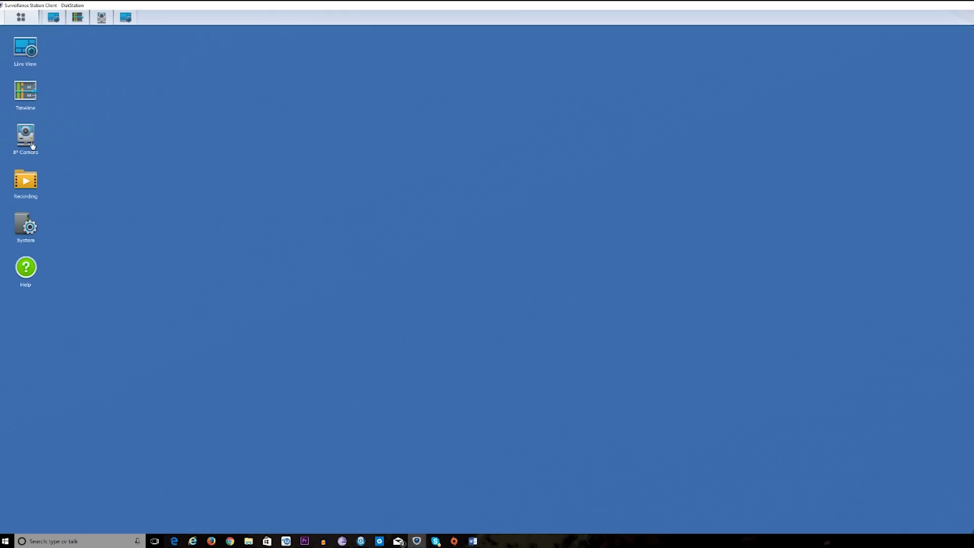
Open the Recording list and play the latest Front door recording, then close the player
click(32, 186)
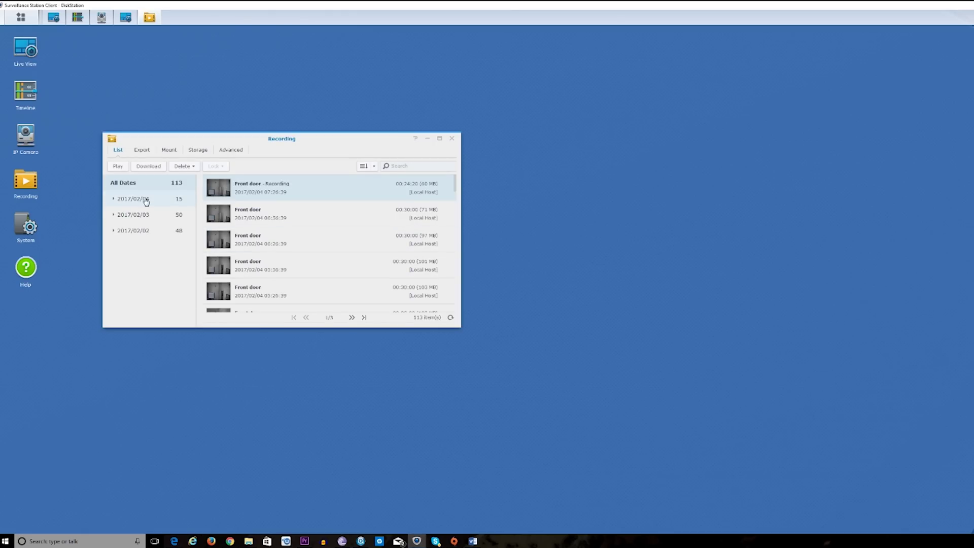
click(307, 238)
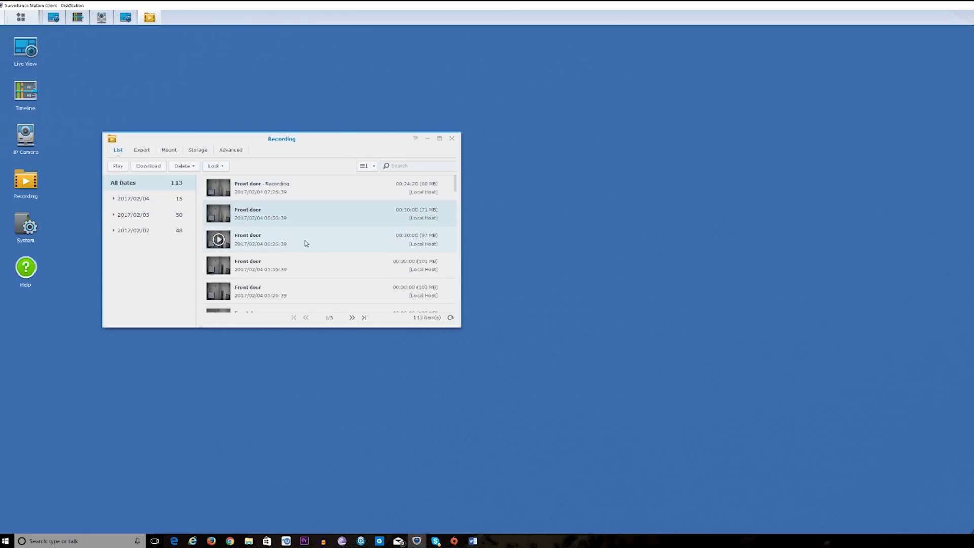
scroll(315, 253, down, 6)
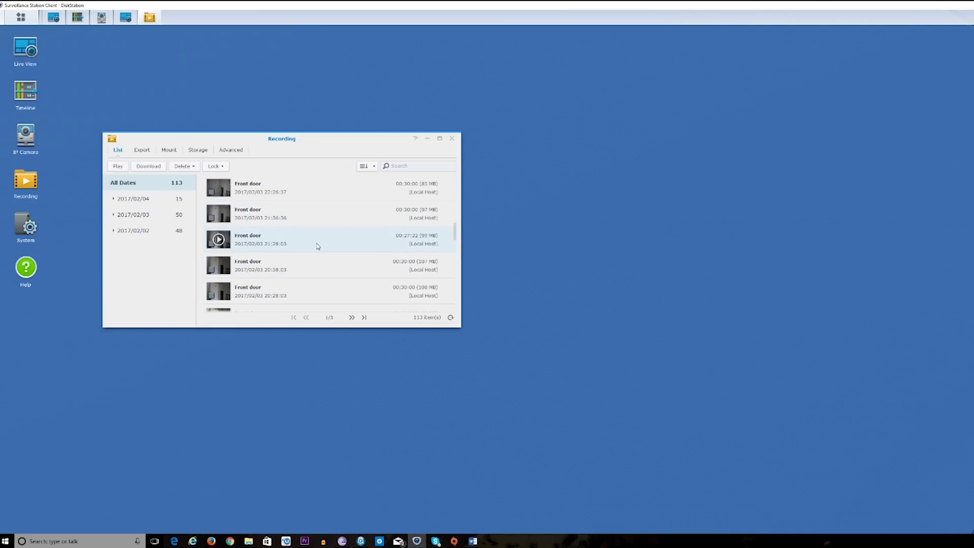
scroll(324, 240, down, 4)
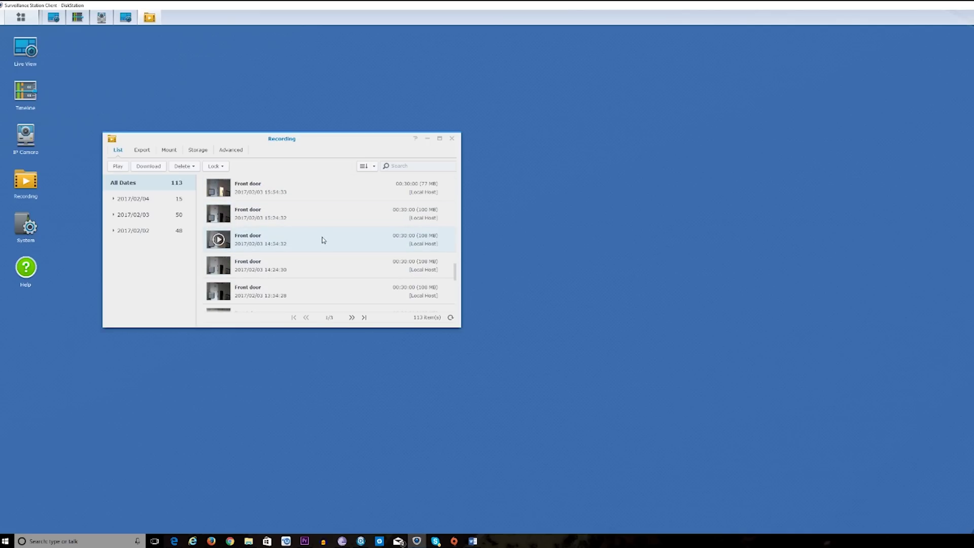
scroll(323, 240, down, 4)
scroll(322, 242, up, 10)
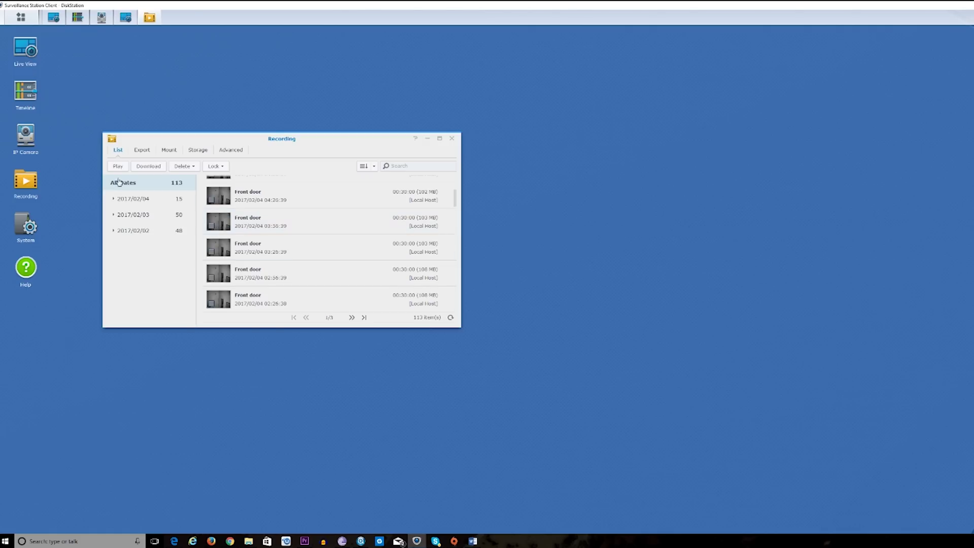
click(219, 196)
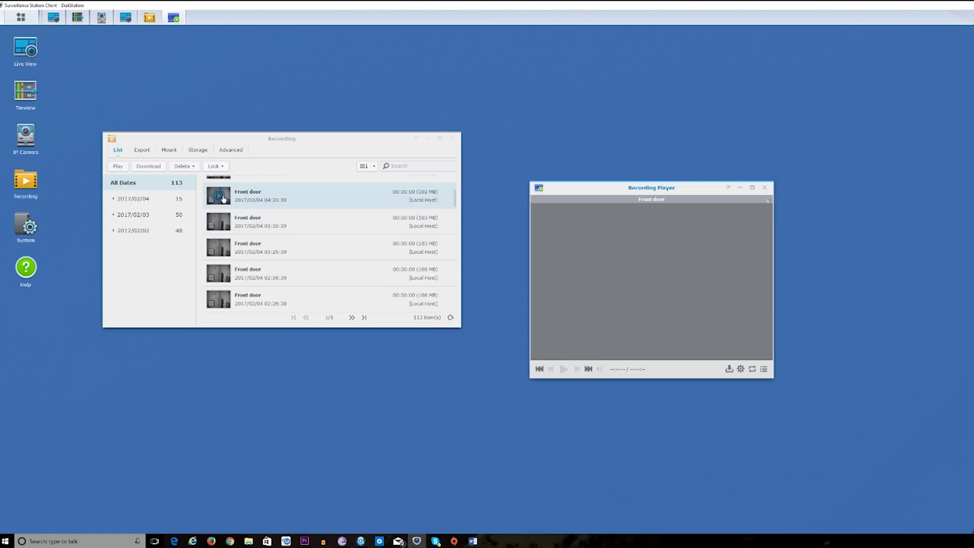
mouse_move(543, 350)
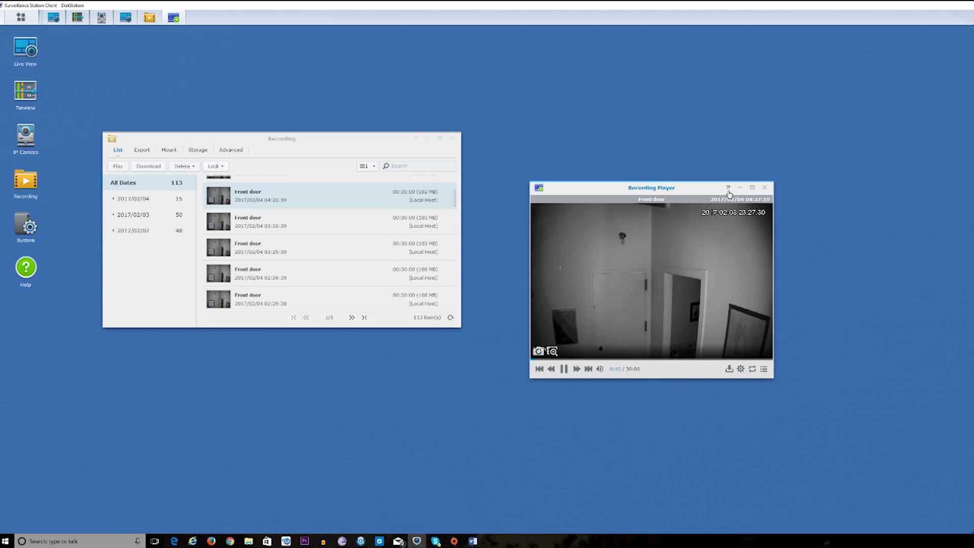
click(764, 187)
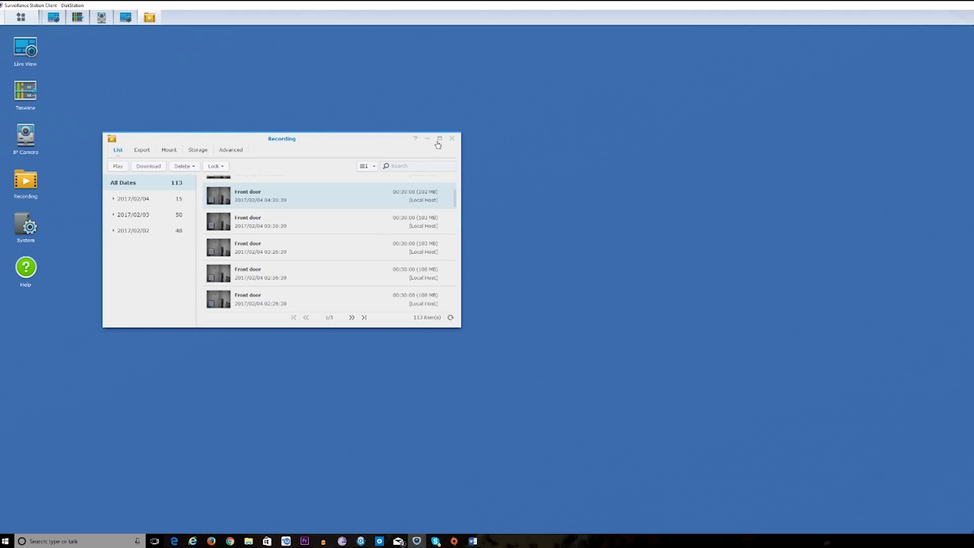
View the Export, Mount, Storage and Advanced tabs, then close the Recording window
click(136, 151)
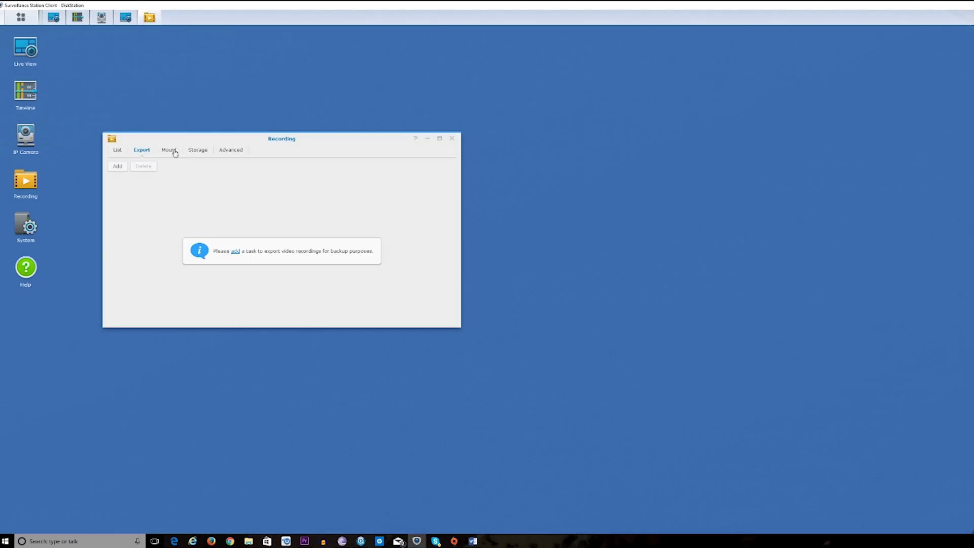
click(174, 152)
click(204, 152)
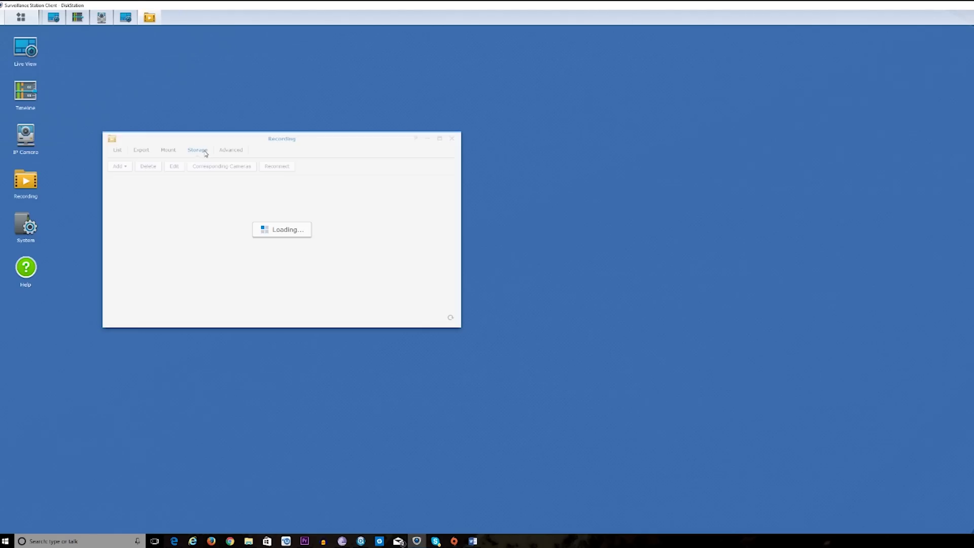
click(238, 152)
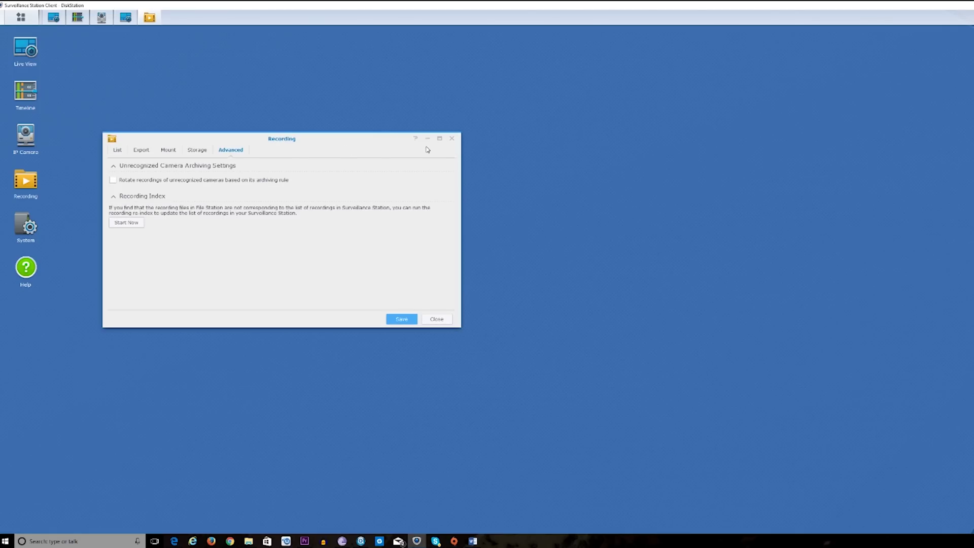
click(451, 139)
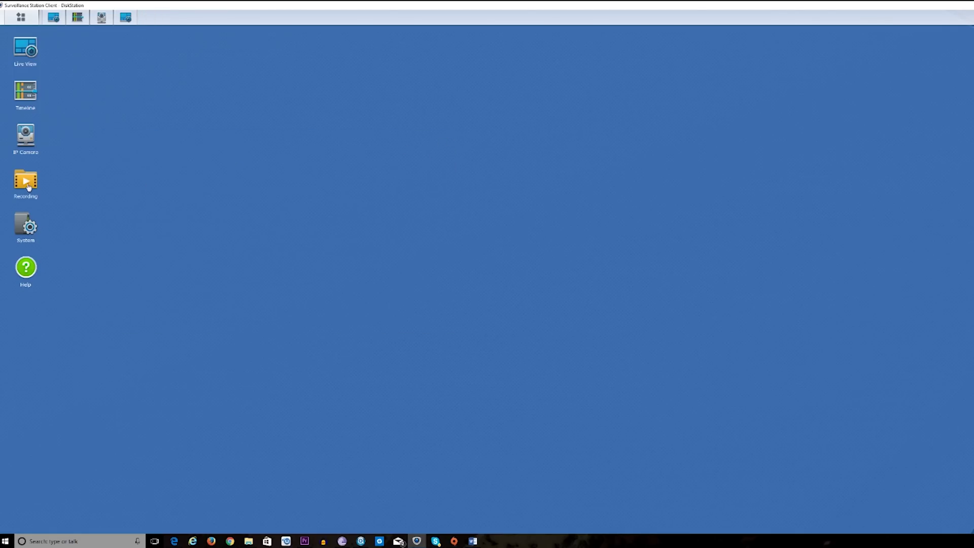
Open the IP Camera list to check the Front door camera, then close it
click(29, 135)
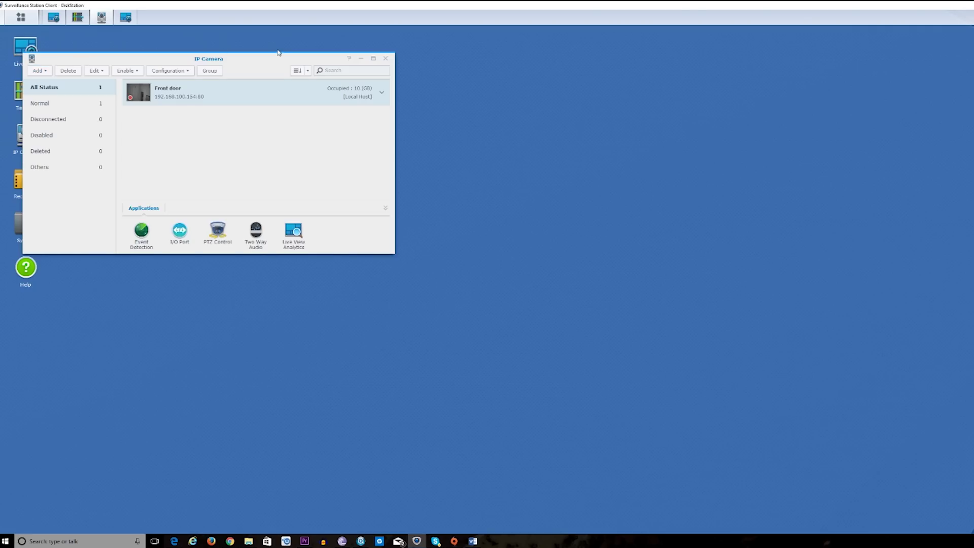
click(386, 63)
Open System, centre its window and look through the Information tab
click(29, 231)
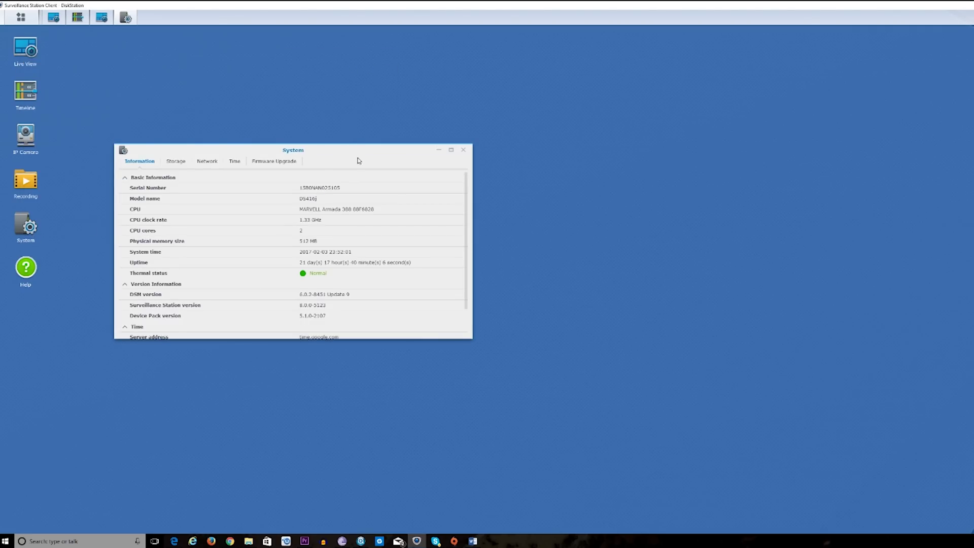
drag(366, 156, 432, 160)
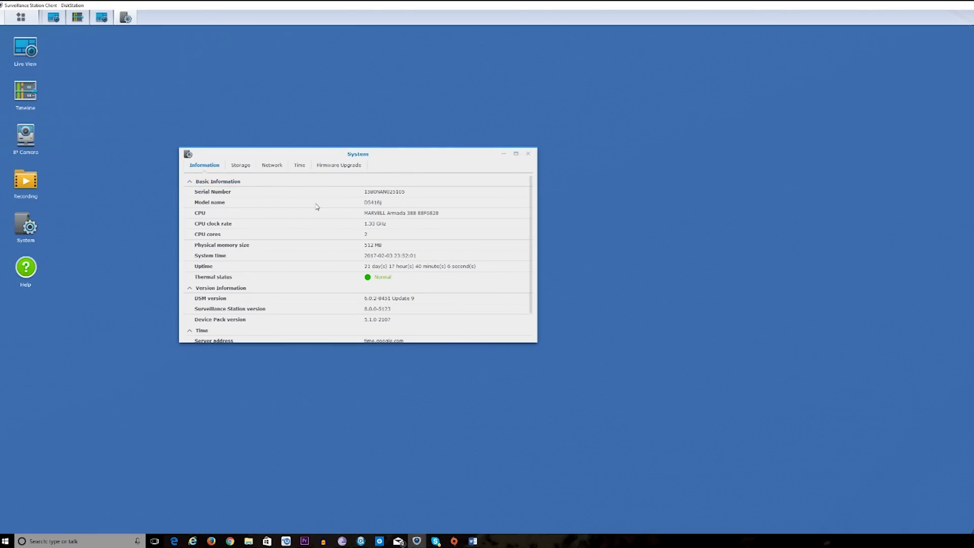
scroll(317, 207, down, 1)
scroll(316, 205, up, 1)
scroll(294, 200, down, 1)
scroll(294, 199, up, 1)
Review the Storage volume and drives and the Network status, ending on the Time tab
click(237, 166)
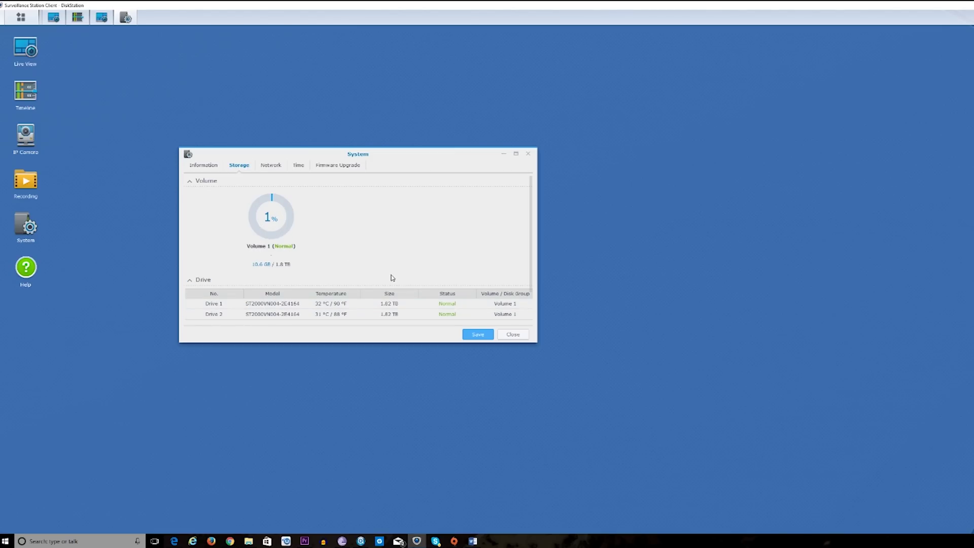
click(269, 168)
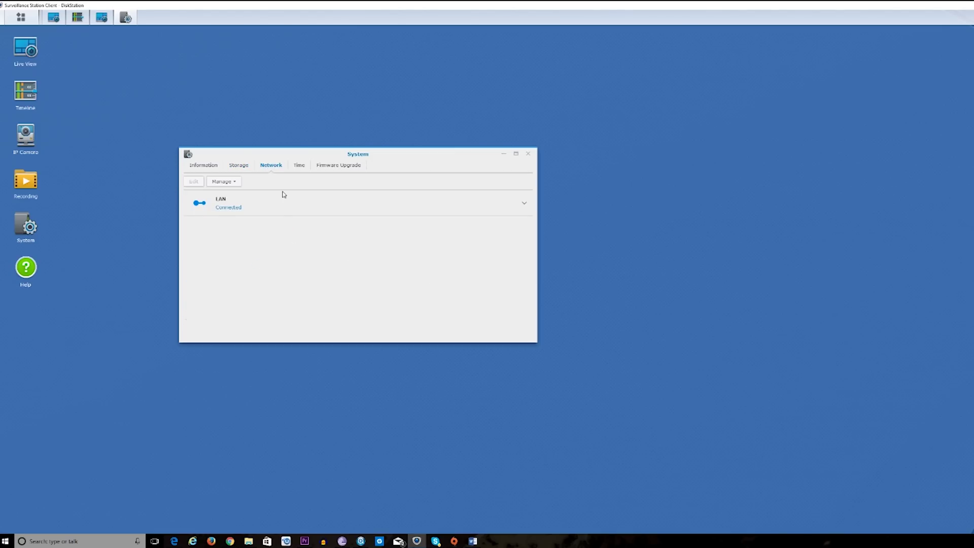
click(244, 171)
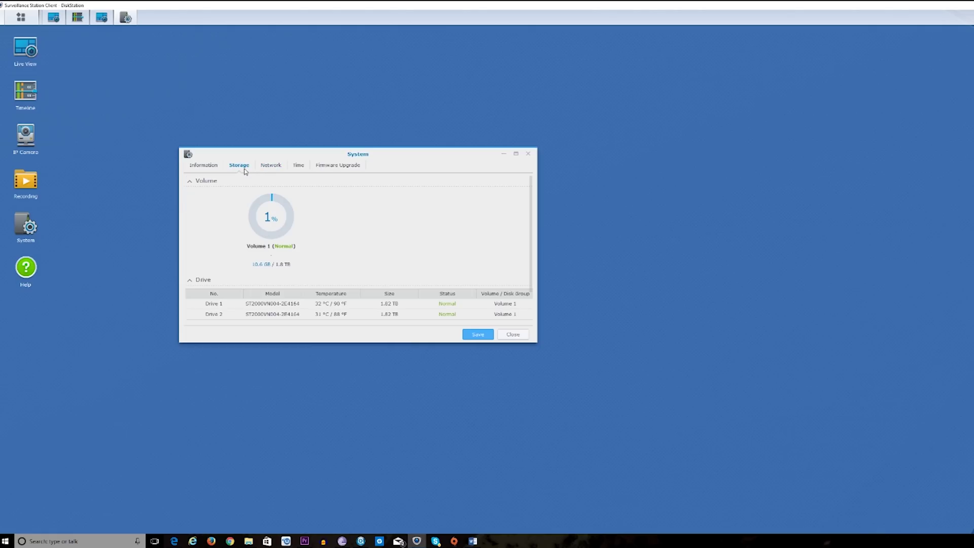
click(298, 167)
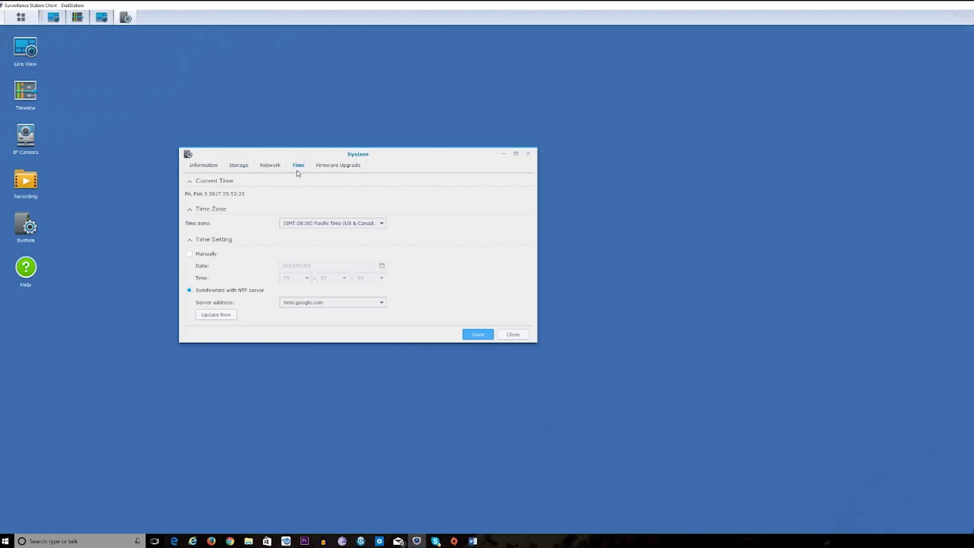
Set the time zone to (GMT-05:00) Eastern Time and save it
click(355, 224)
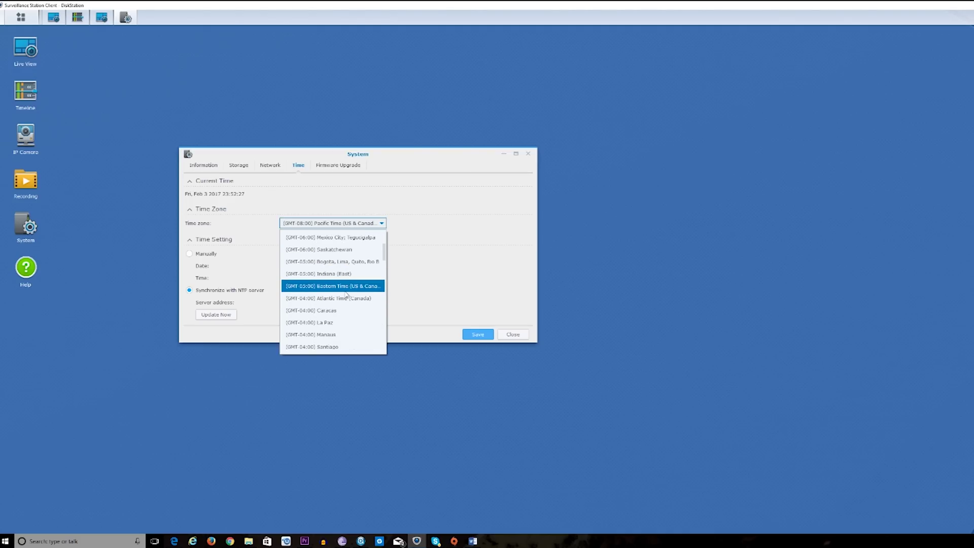
click(348, 286)
click(336, 171)
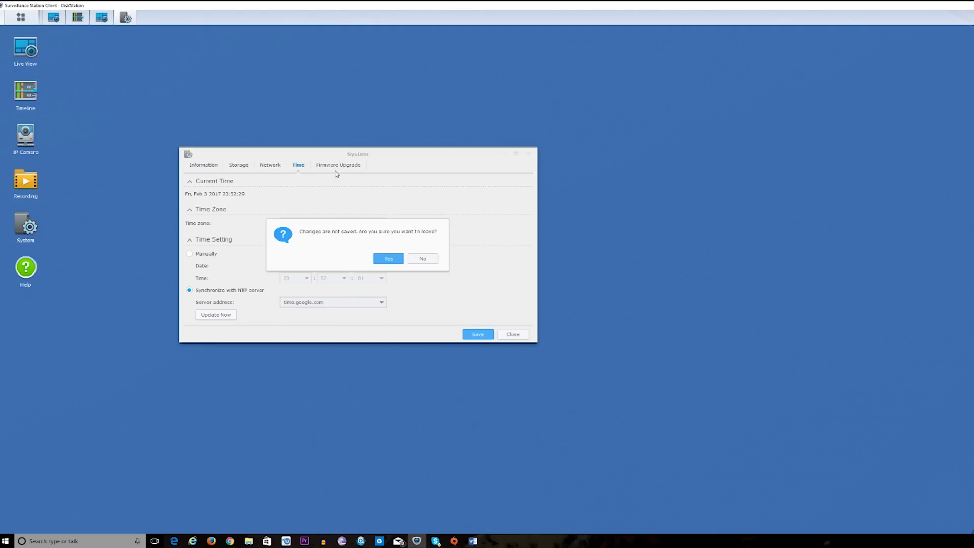
click(423, 259)
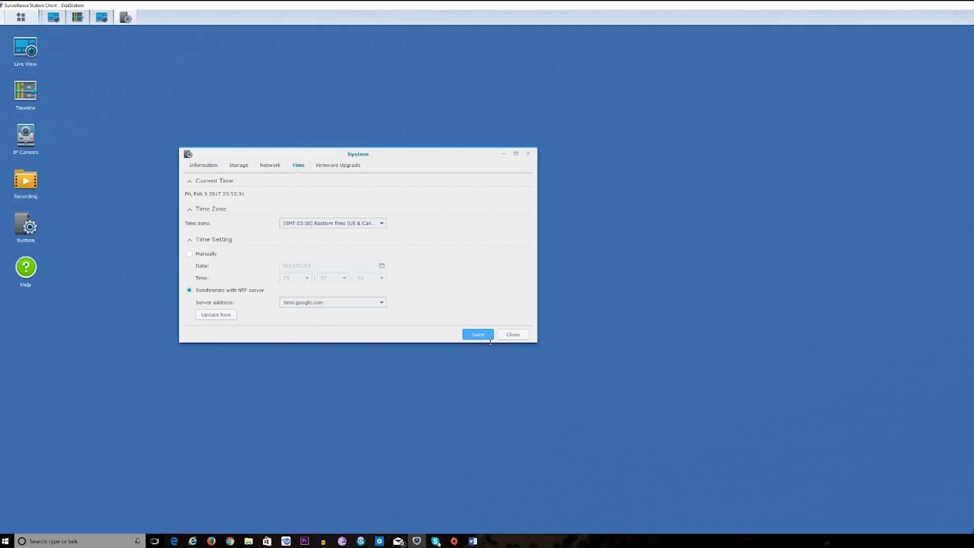
click(485, 338)
Check the Firmware Upgrade status, save, and close the System window
click(342, 166)
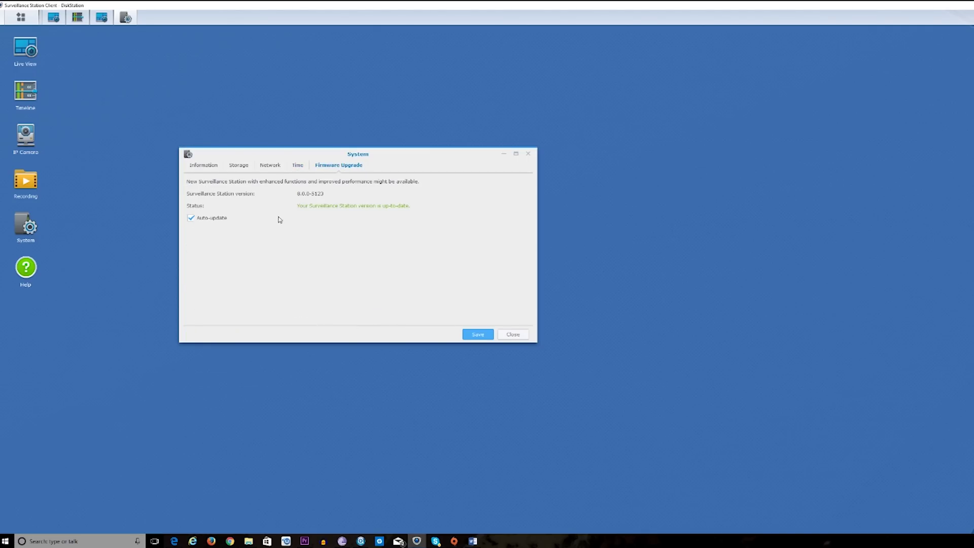
click(475, 335)
click(514, 335)
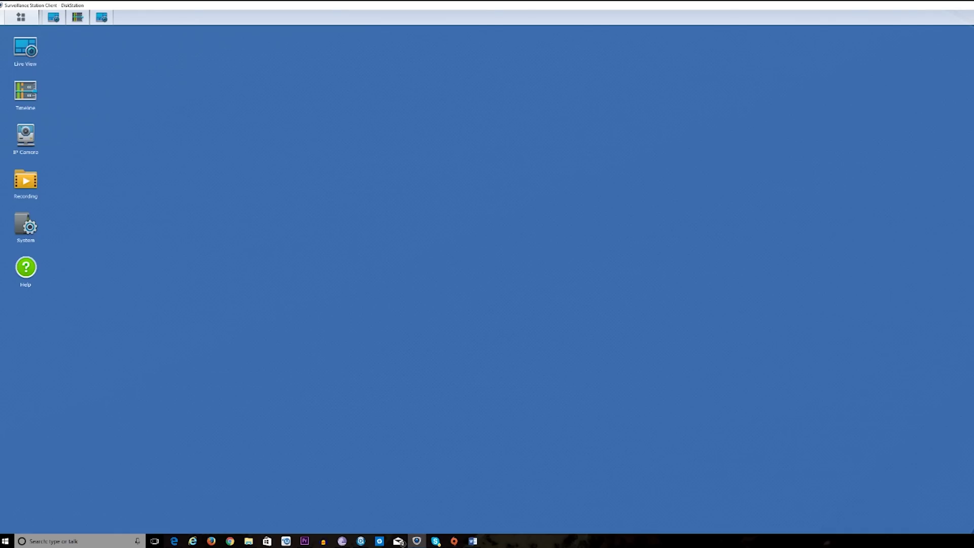
Toggle full screen off and on, restore the client window and centre it
key(F11)
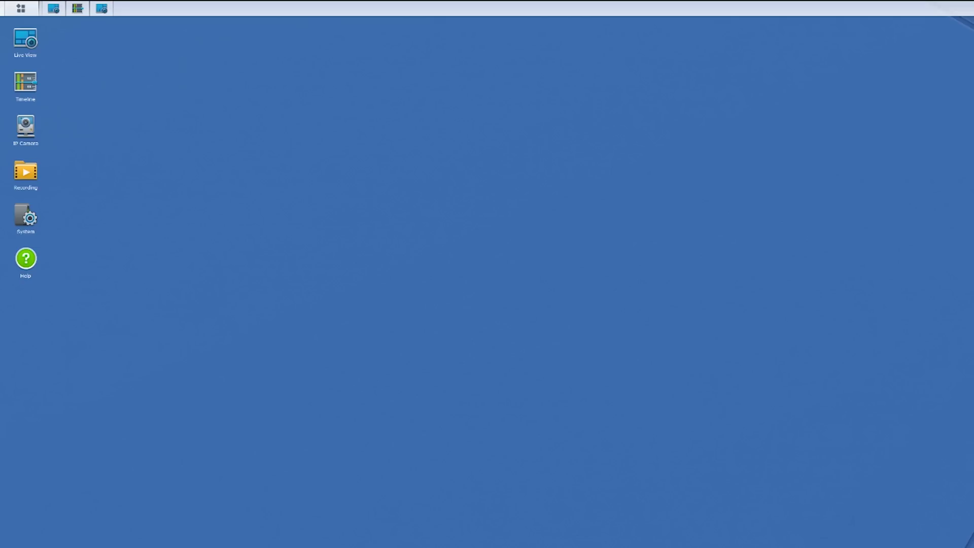
key(F11)
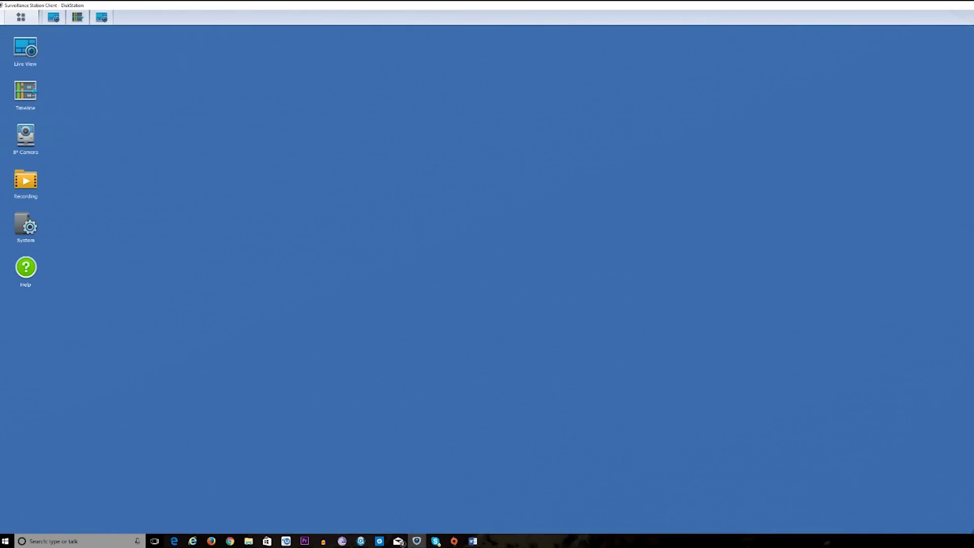
key(super+Down)
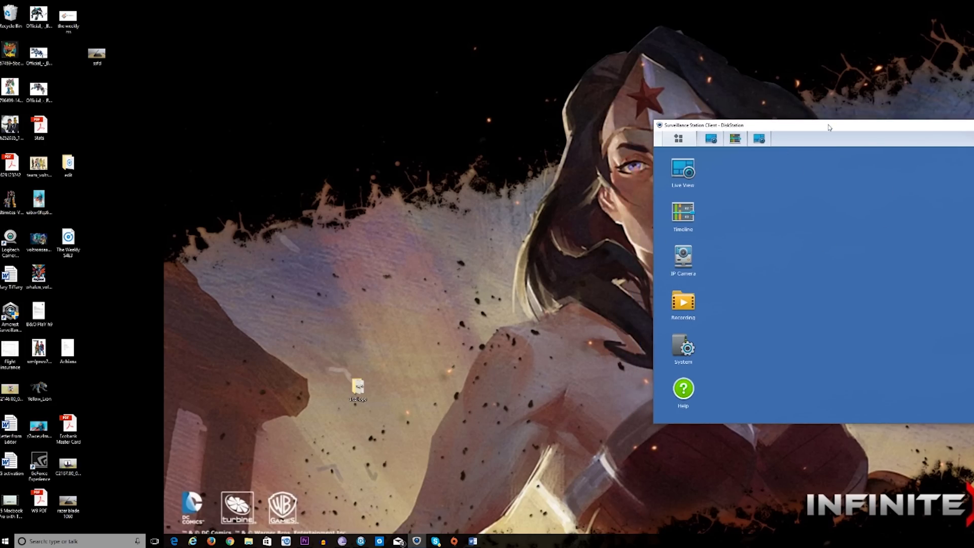
drag(829, 128, 586, 130)
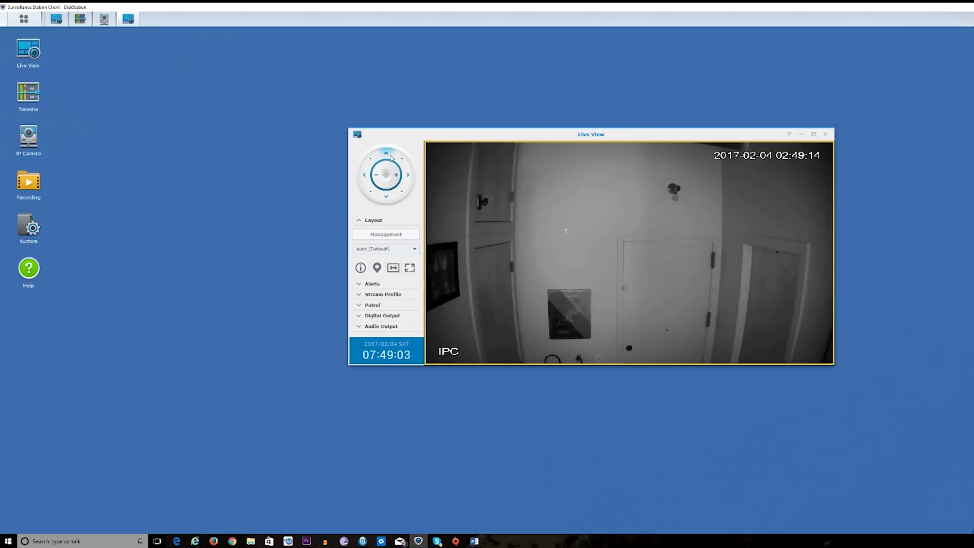
Tilt the live camera up to the ceiling and back down to the door
click(391, 159)
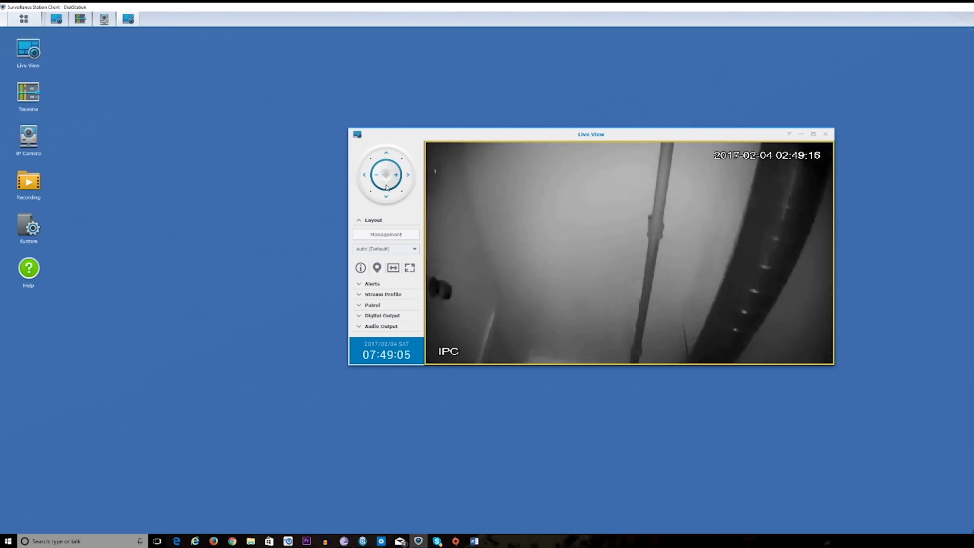
click(388, 196)
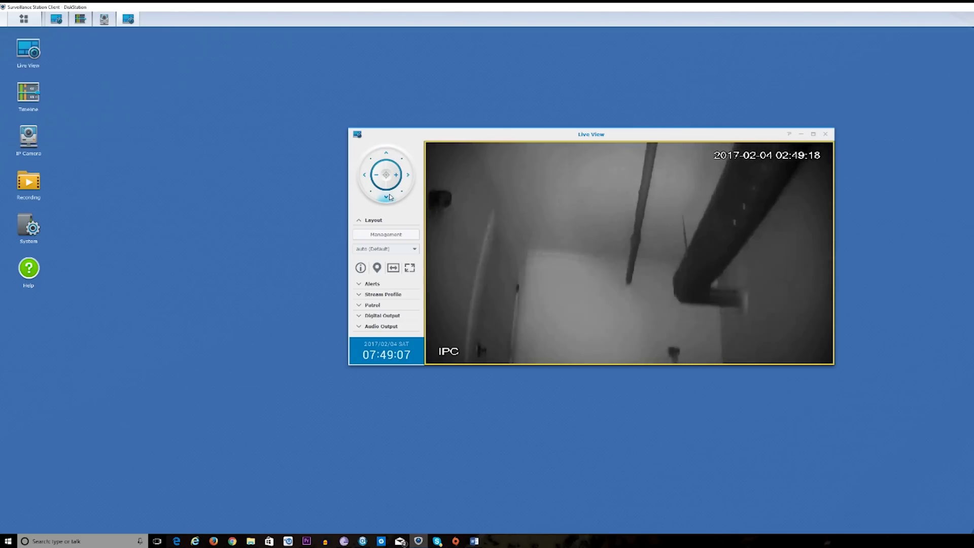
click(366, 222)
click(366, 220)
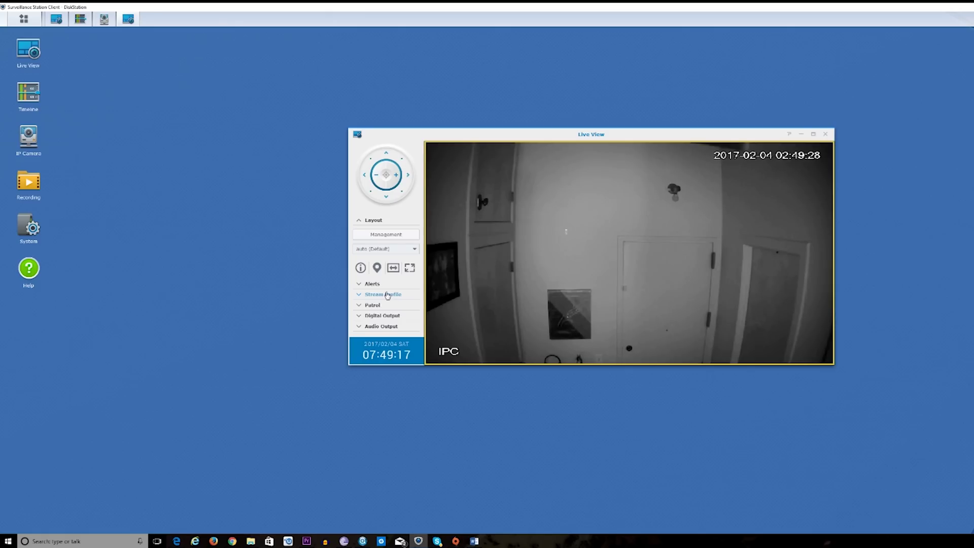
In Audio Output, turn the microphone on and then off again
click(364, 326)
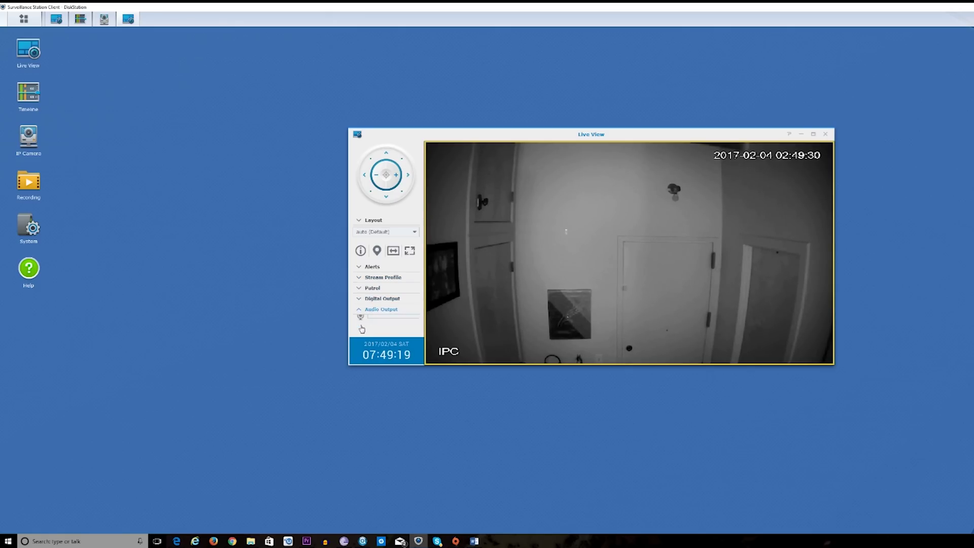
click(360, 302)
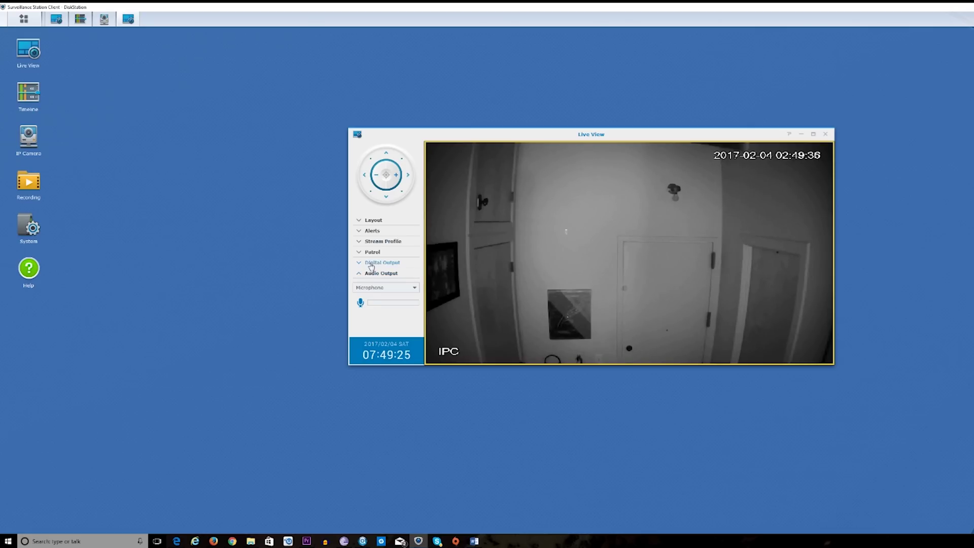
click(360, 302)
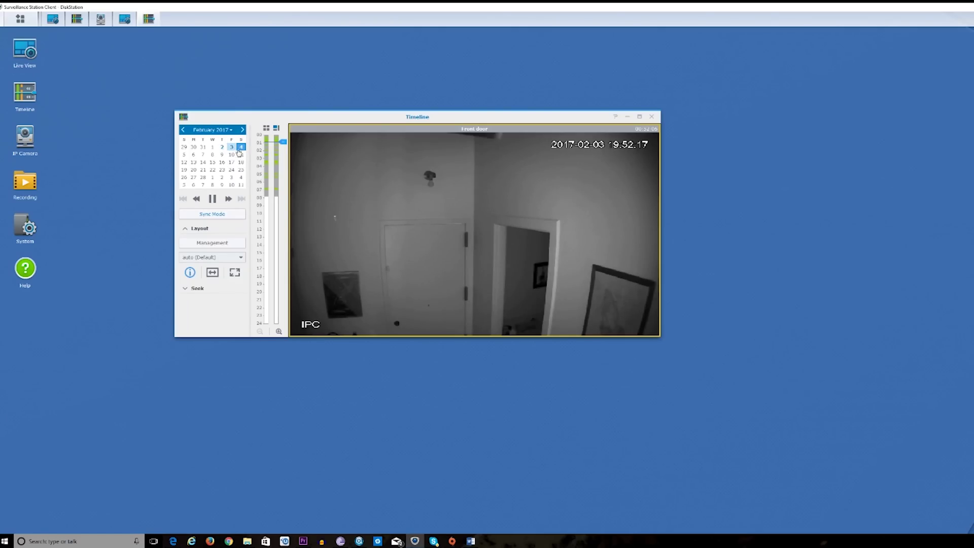
Select February 3, 2017 in the Timeline calendar and scrub the Front door playback to about 16:23
click(231, 147)
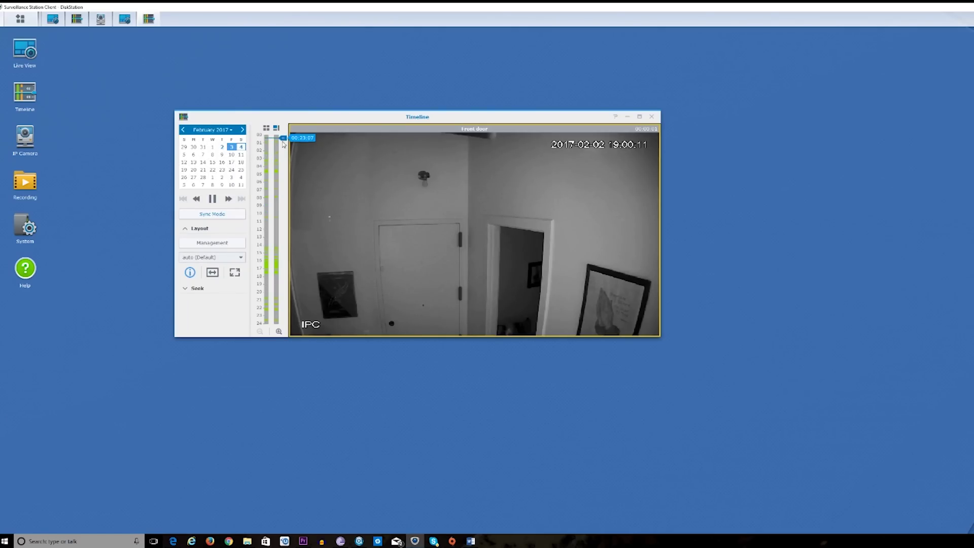
drag(283, 135, 279, 266)
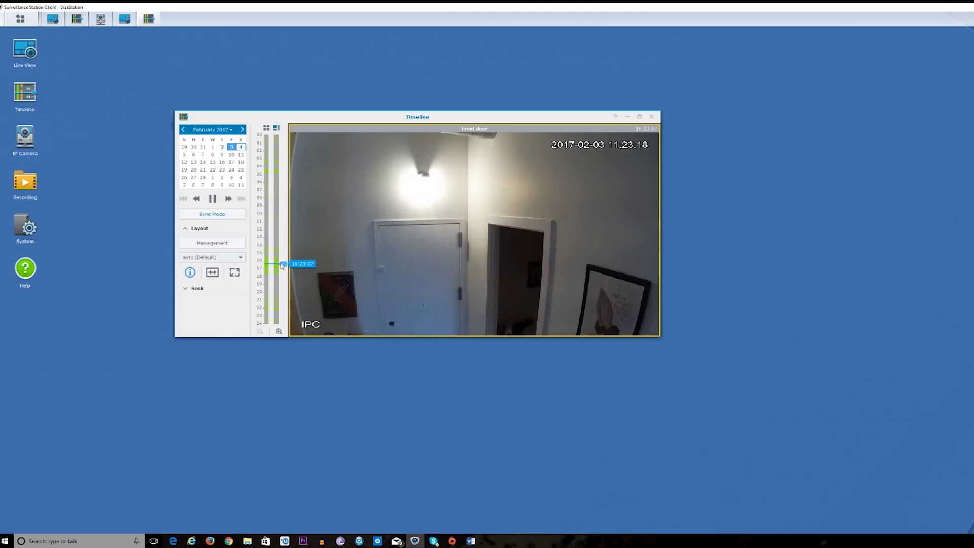